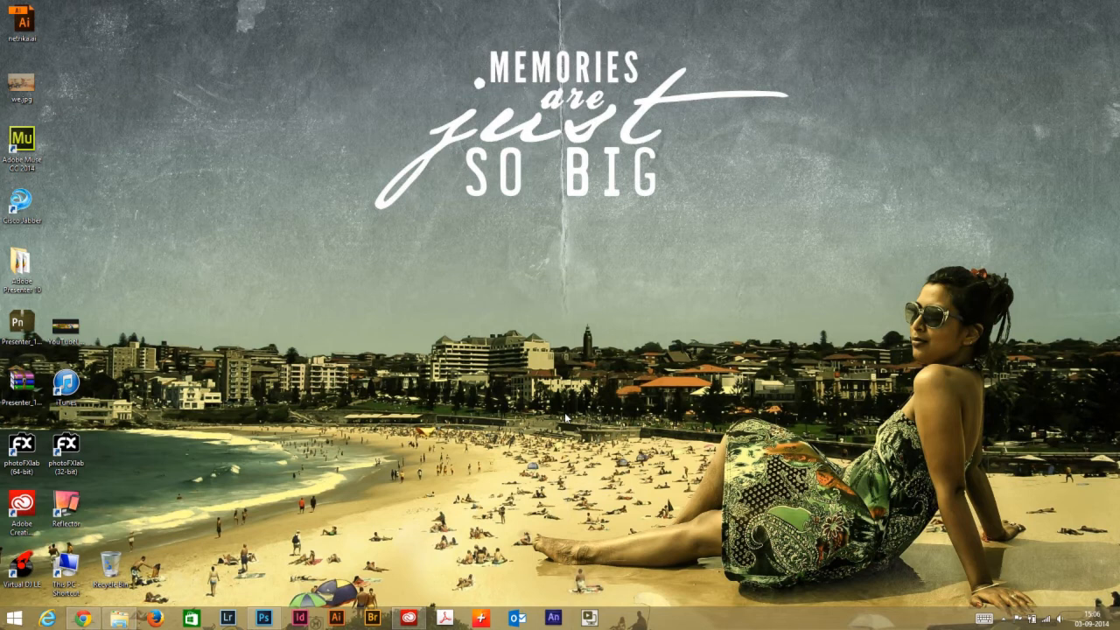
- Switch to Photoshop, bring up rocketfueltuts1.psd and fit the whole image in view
click(261, 621)
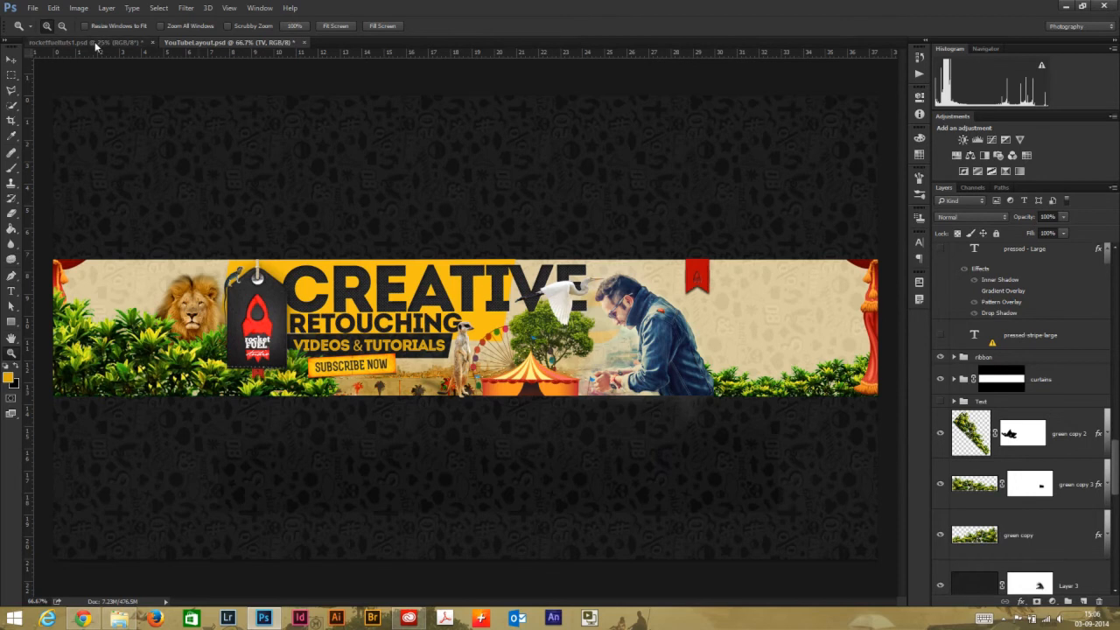
click(99, 42)
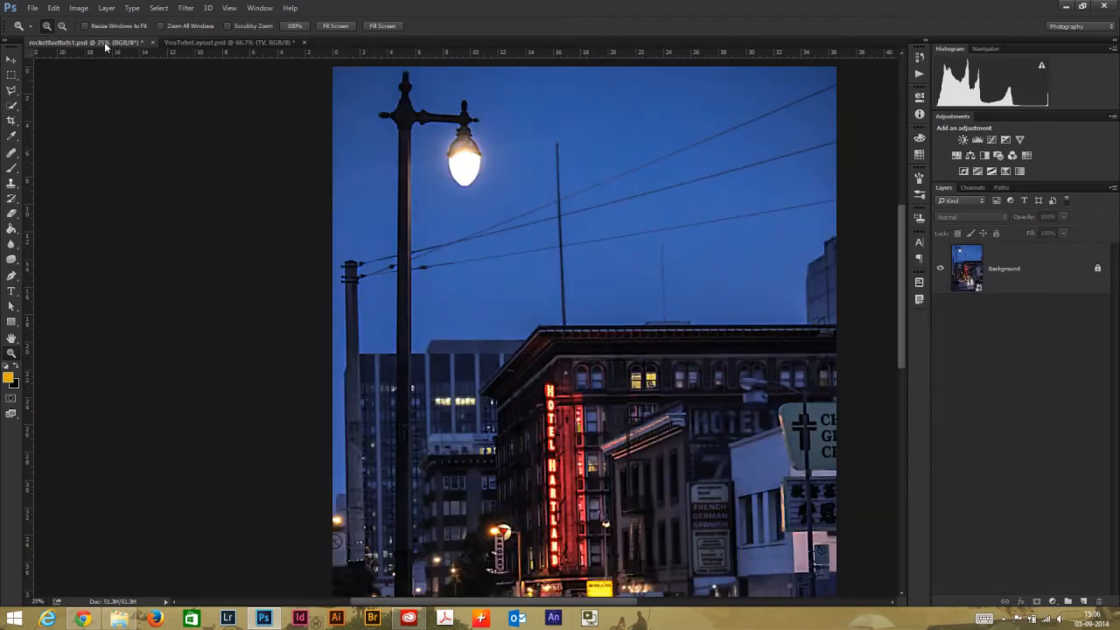
key(ctrl+0)
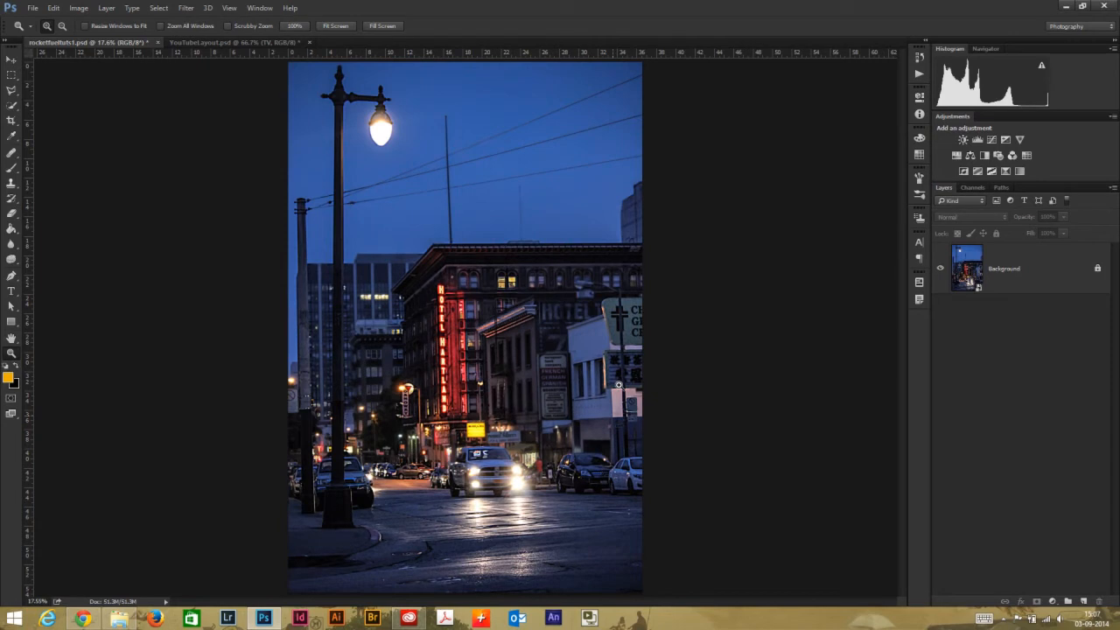
click(186, 9)
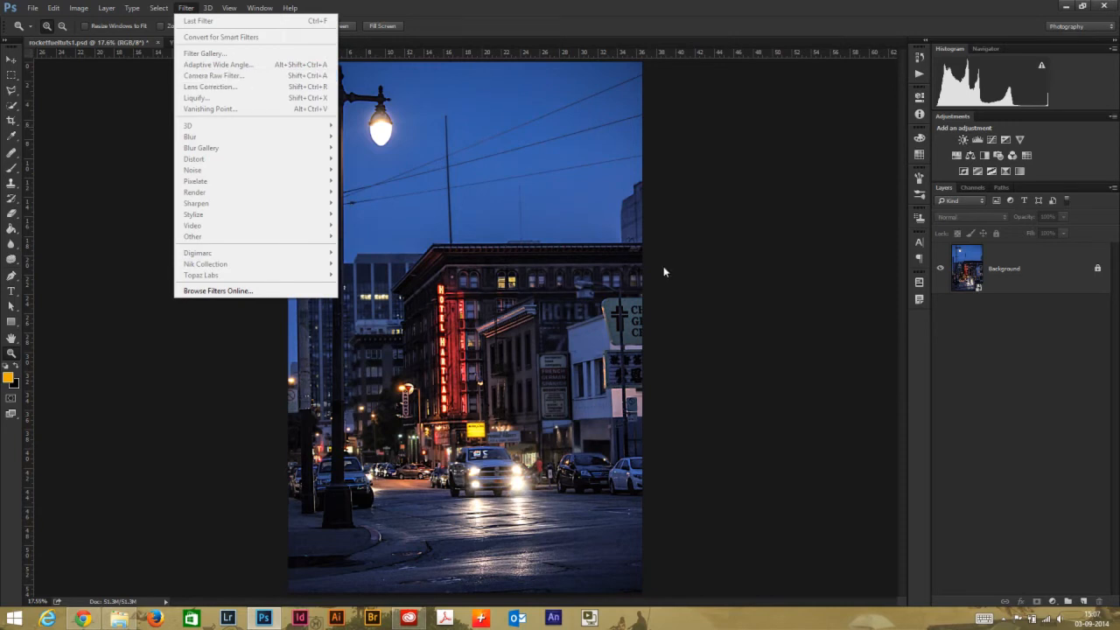
click(724, 340)
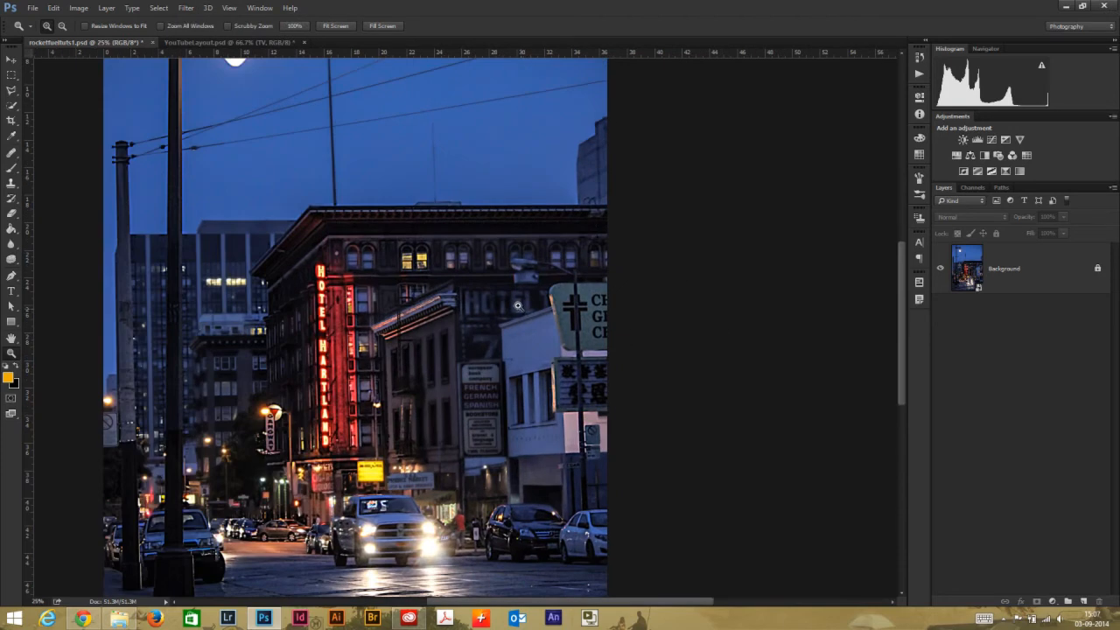
alt+click(518, 310)
- Unlock the Background layer and convert it to a smart object
click(998, 287)
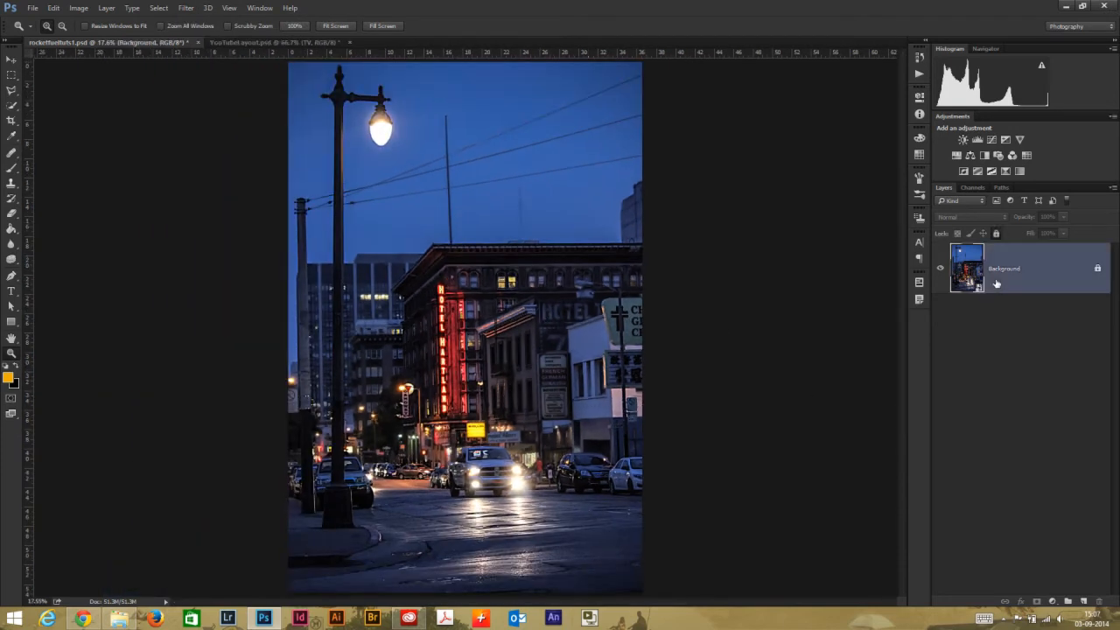
right_click(1006, 280)
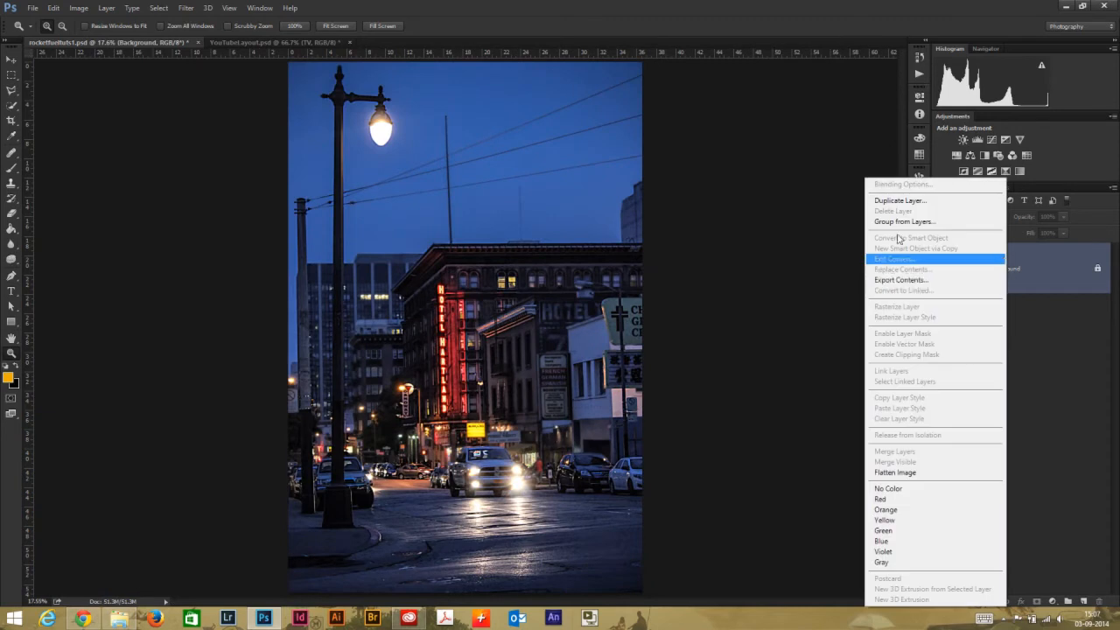
click(1054, 326)
double_click(1081, 272)
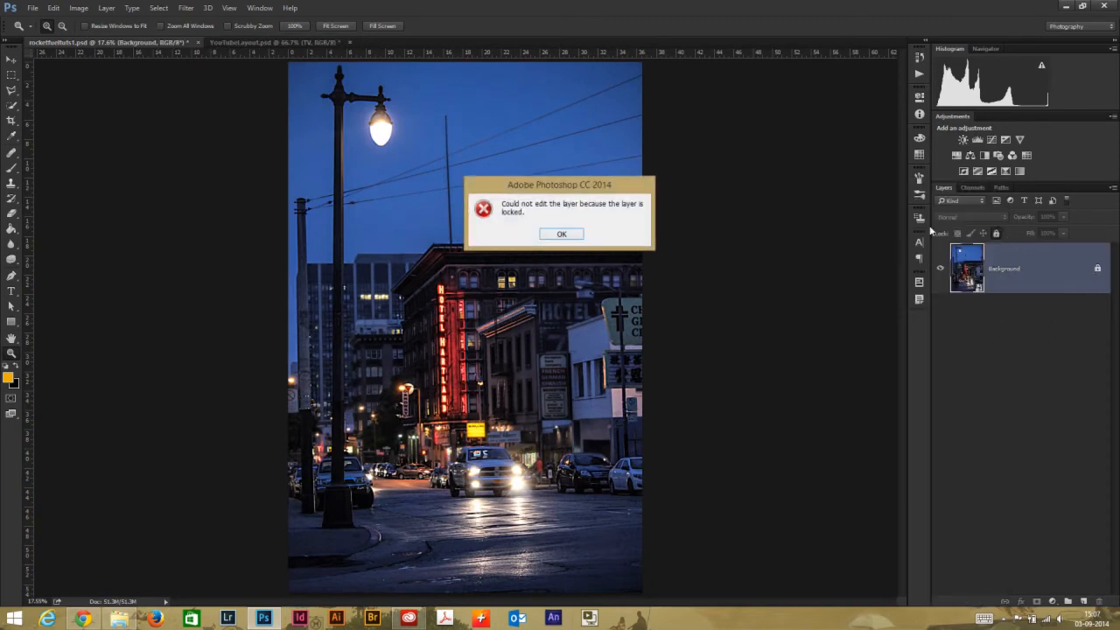
click(557, 234)
click(997, 234)
right_click(1000, 277)
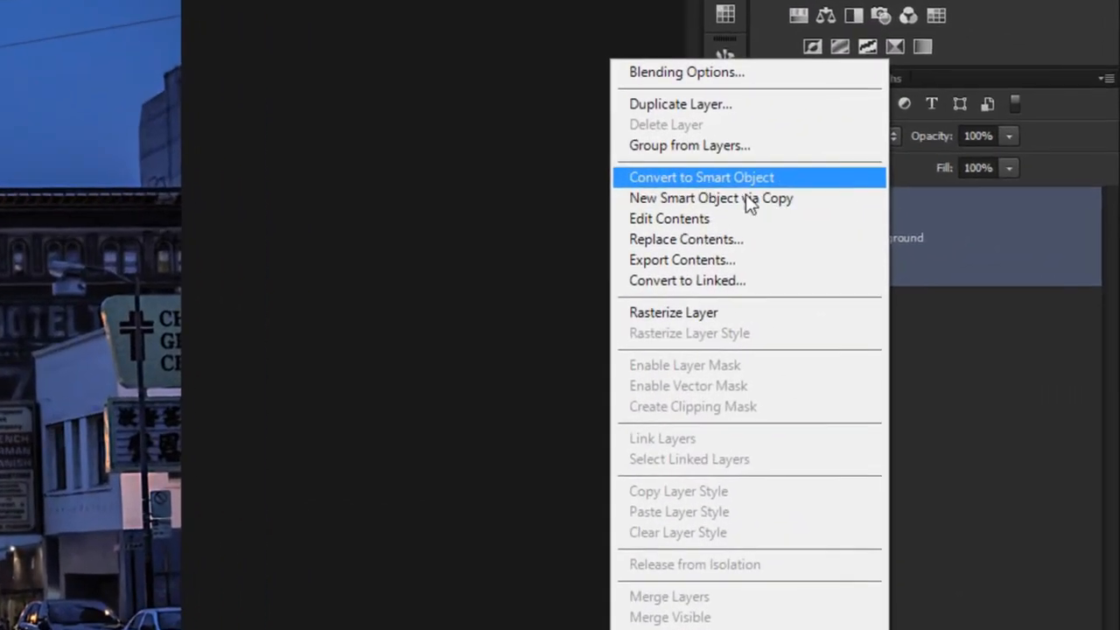
click(744, 178)
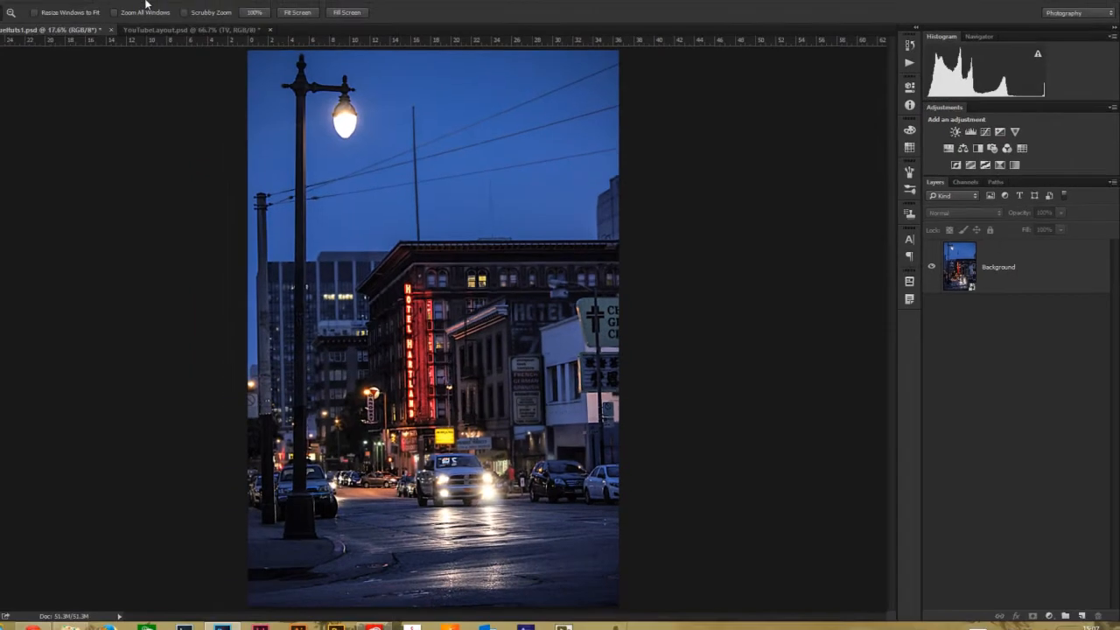
- Select the Background layer and open it in the Camera Raw Filter
click(183, 9)
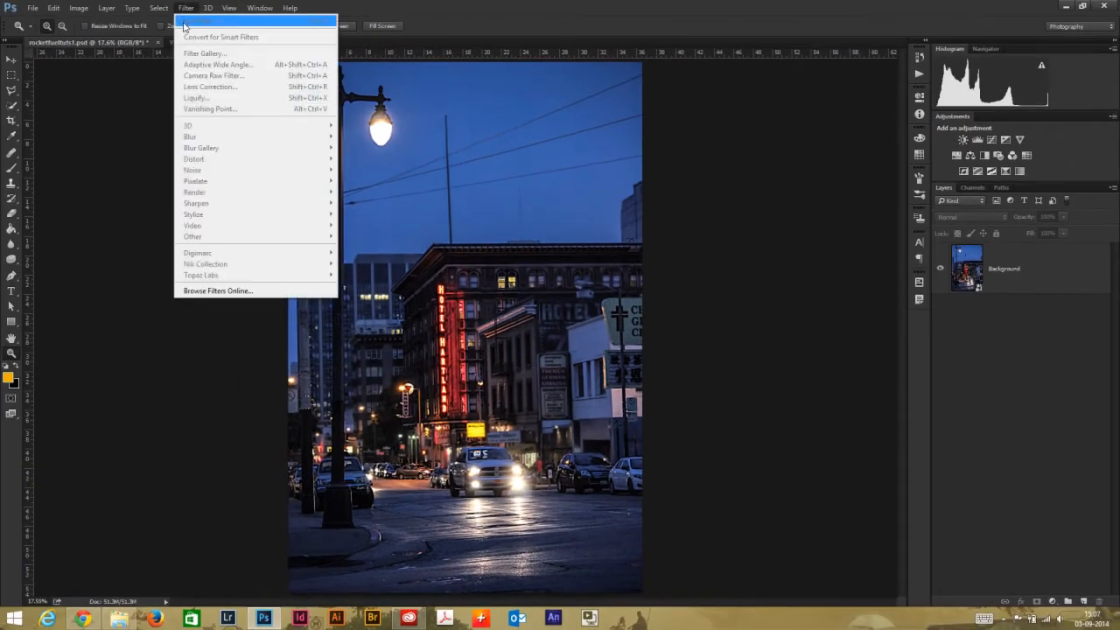
click(1019, 284)
click(160, 9)
mouse_move(185, 9)
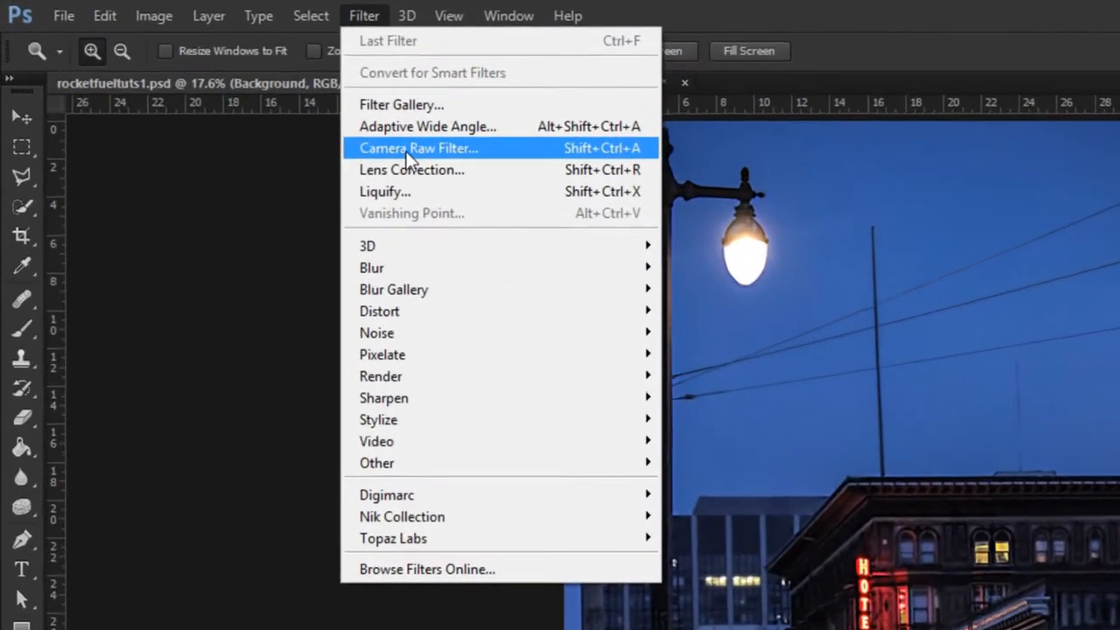
click(293, 105)
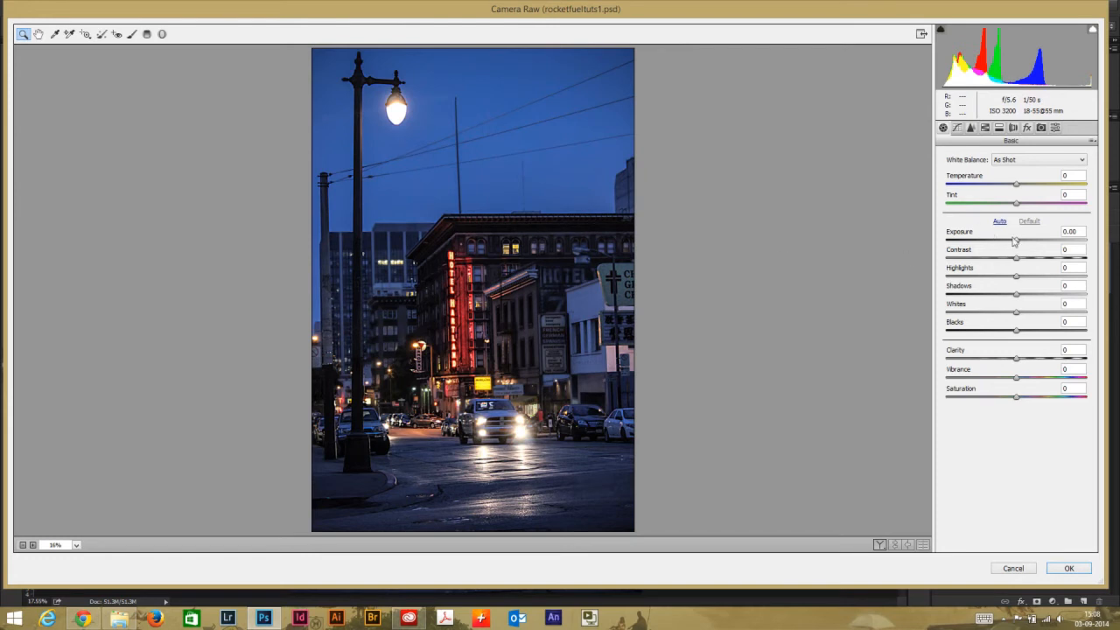
- Set the photo's clarity to +45 and its exposure to -0.65
drag(1016, 243, 995, 260)
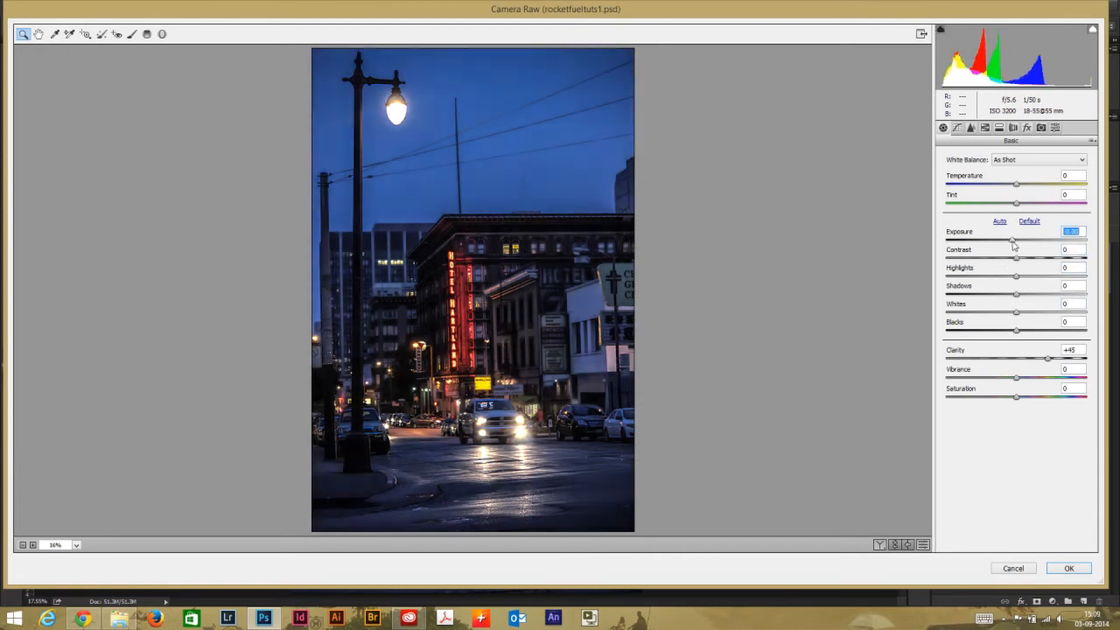
drag(1013, 246, 1009, 243)
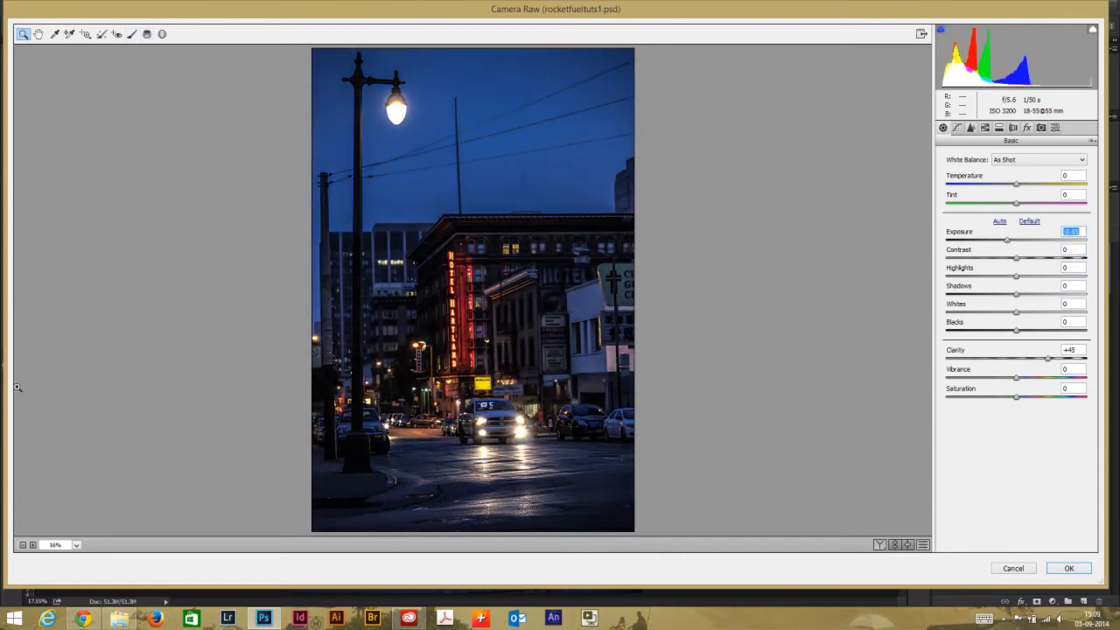
- Examine the photo's light sources up close, from the street lamp to the hotel sign and the truck's headlights
click(357, 161)
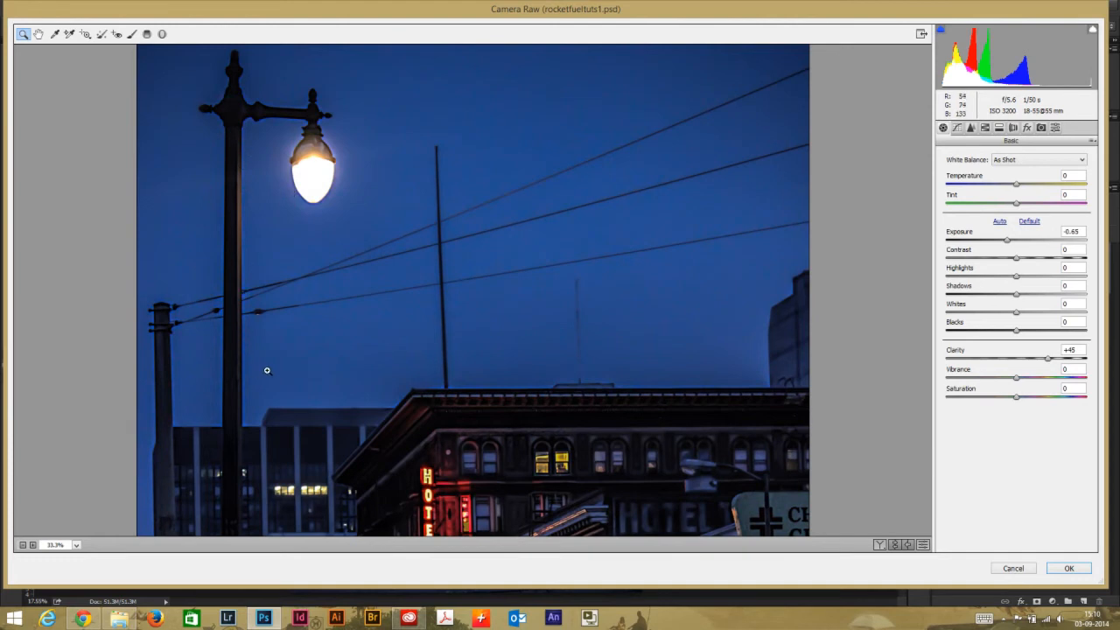
mouse_move(271, 387)
mouse_down()
mouse_move(267, 182)
mouse_move(275, 415)
mouse_move(284, 187)
mouse_up()
drag(300, 374, 298, 192)
drag(294, 340, 296, 194)
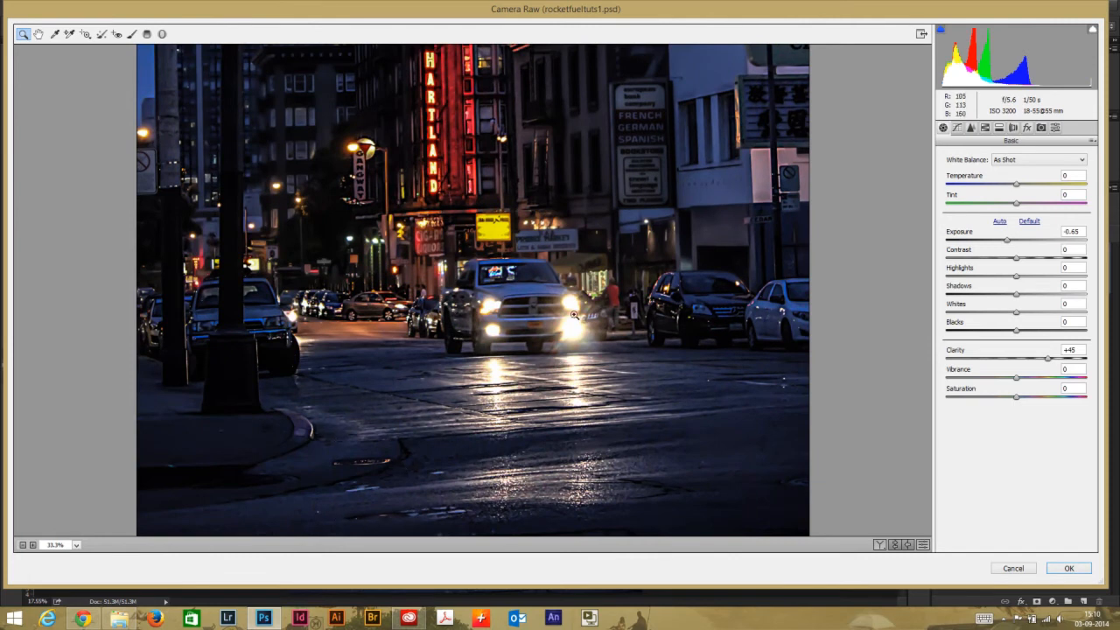
drag(513, 299, 392, 509)
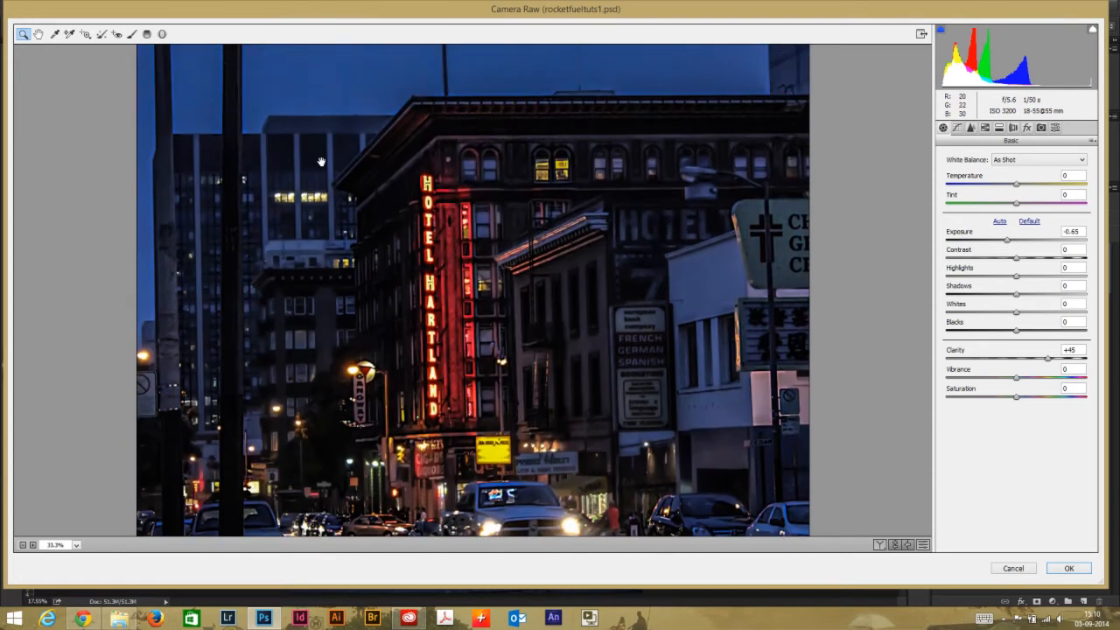
drag(322, 162, 334, 415)
drag(325, 218, 326, 306)
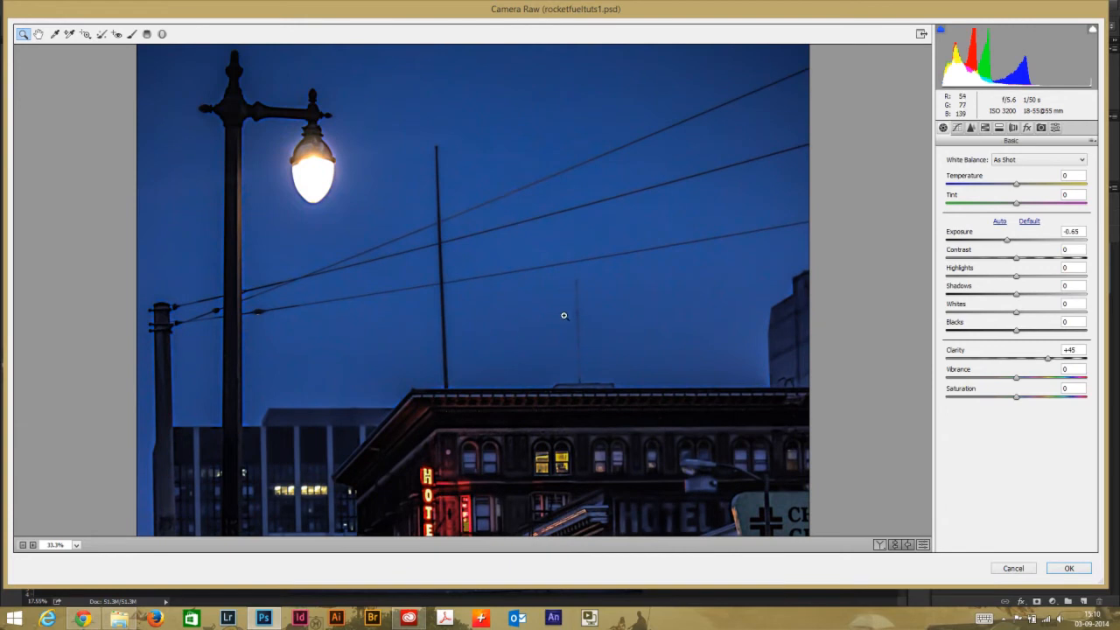
- Set up the Adjustment Brush with a yellow colour of hue 50 and saturation 100, feather 95 and flow 73
click(132, 35)
click(1065, 407)
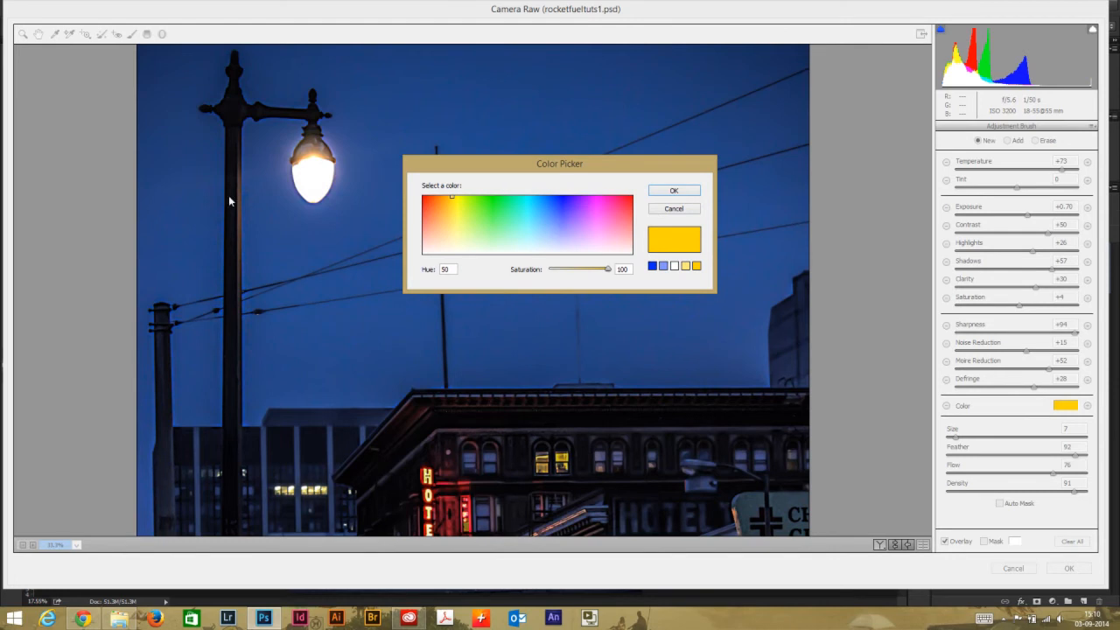
click(672, 192)
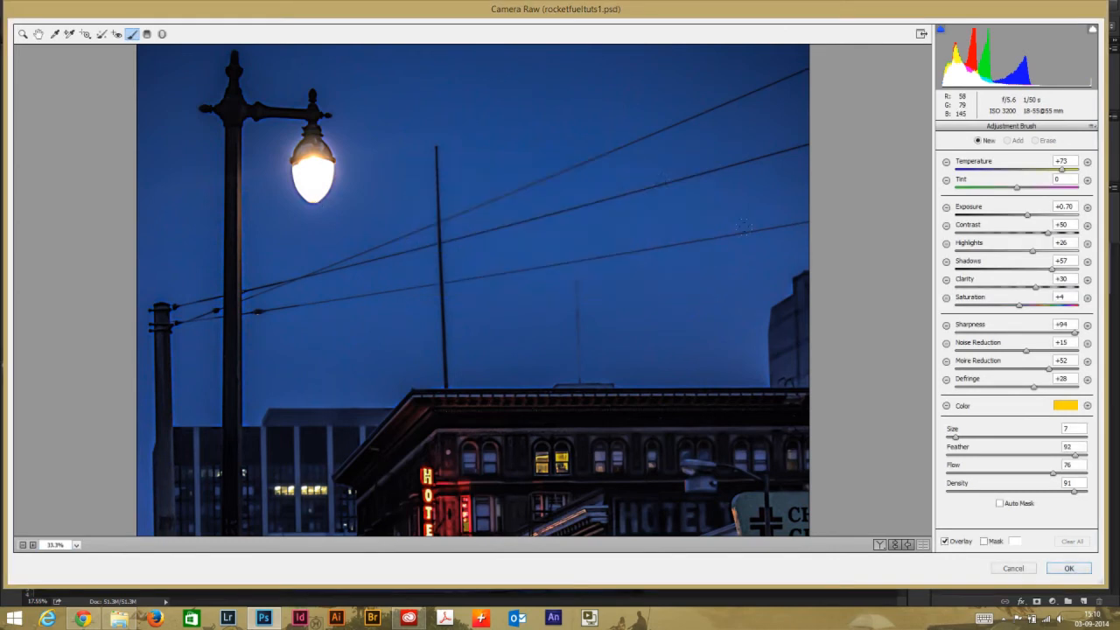
click(1055, 473)
drag(1057, 477, 1081, 456)
- Paint a warm glow around the lit street lamp, using brush size 16 and a wider pass at size 20
key(bracketright)
key(bracketright)
key(bracketright)
key(bracketright)
key(bracketright)
key(bracketright)
key(bracketright)
key(bracketright)
key(bracketright)
click(322, 171)
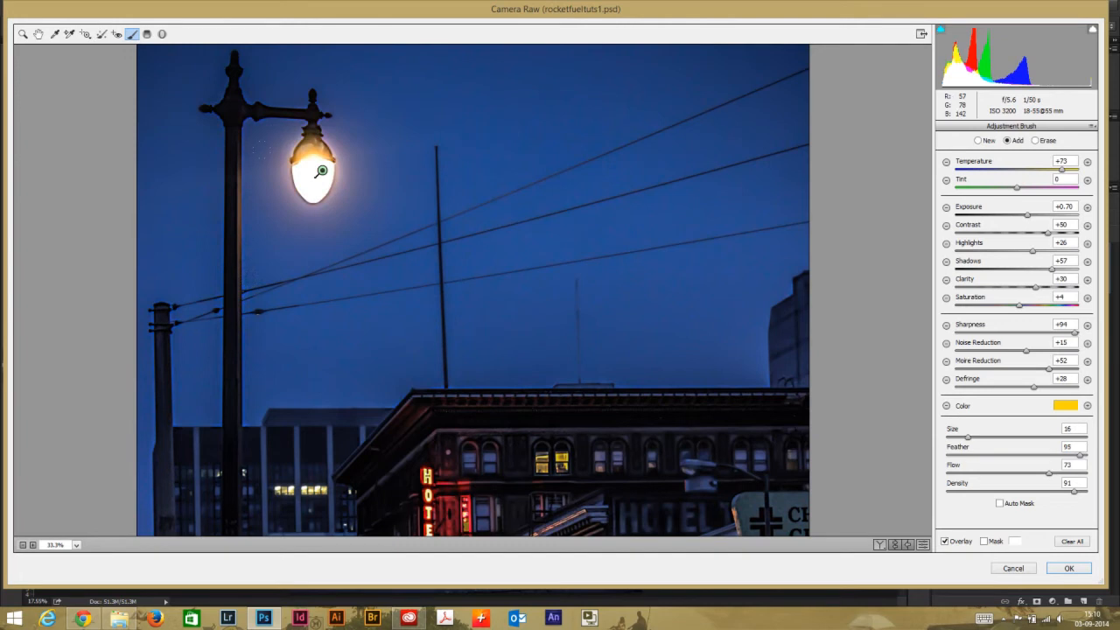
key(bracketright)
click(321, 170)
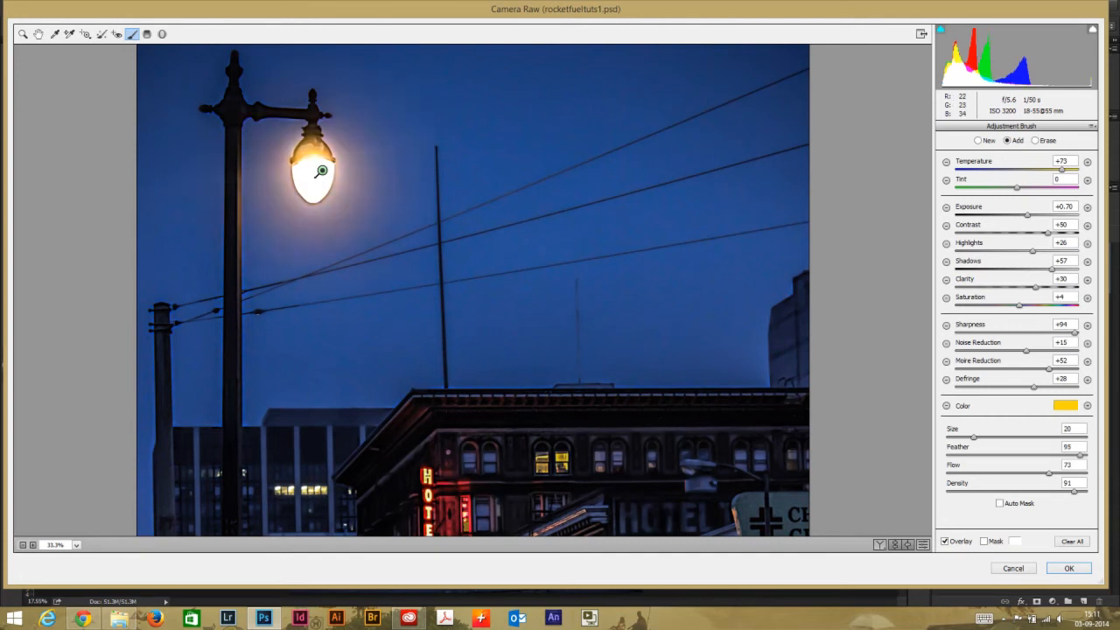
- Reduce the brush to size 3 and paint warm light along the lamp post from its top down to the buildings
key(bracketleft)
key(bracketleft)
key(bracketleft)
key(bracketleft)
key(bracketleft)
key(bracketleft)
key(bracketleft)
key(bracketleft)
key(bracketleft)
key(bracketleft)
key(bracketleft)
key(bracketleft)
key(bracketleft)
key(bracketleft)
drag(234, 137, 234, 371)
drag(234, 429, 230, 445)
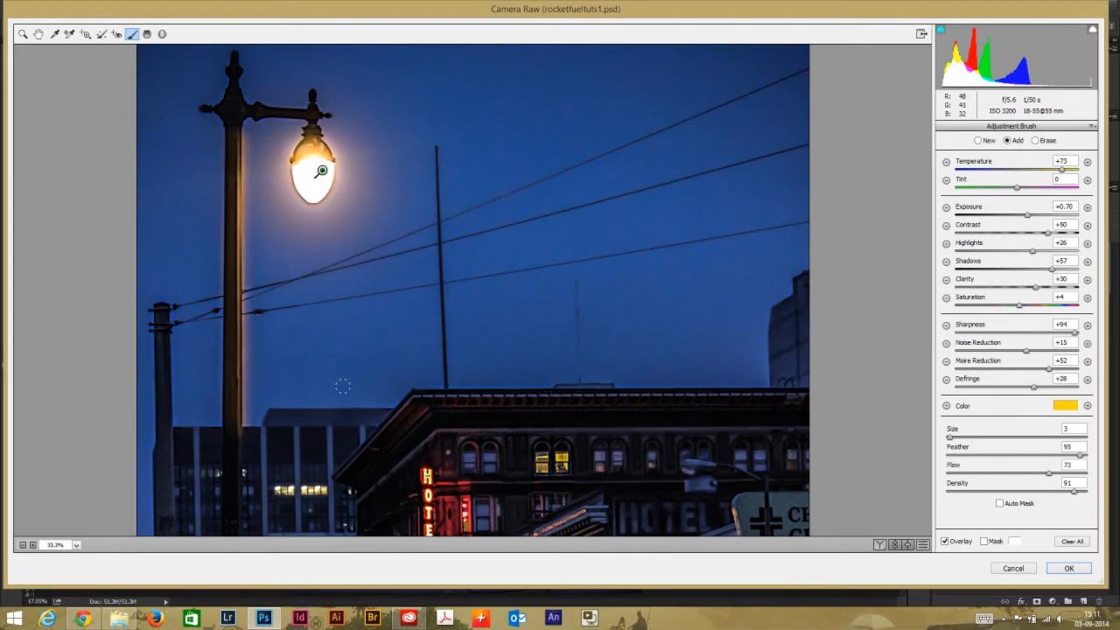
mouse_move(237, 117)
mouse_down()
mouse_move(241, 106)
mouse_move(236, 115)
mouse_up()
drag(449, 111, 448, 91)
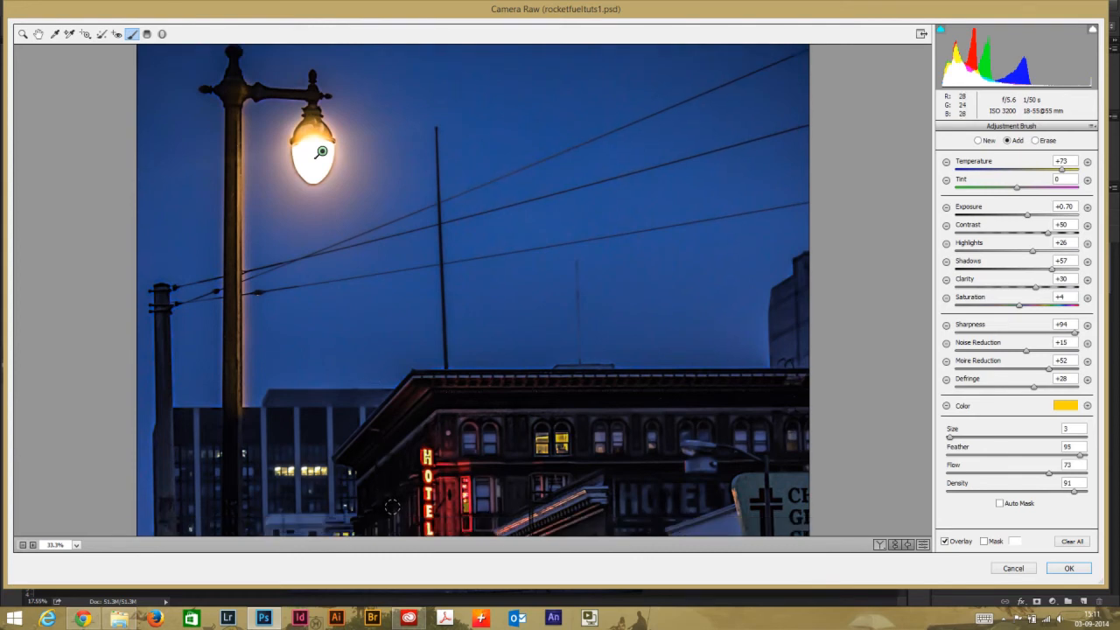
- Set the brush flow to 42 and paint warm light on the lamp post's lower part and the parked car beside it
scroll(385, 508, down, 3)
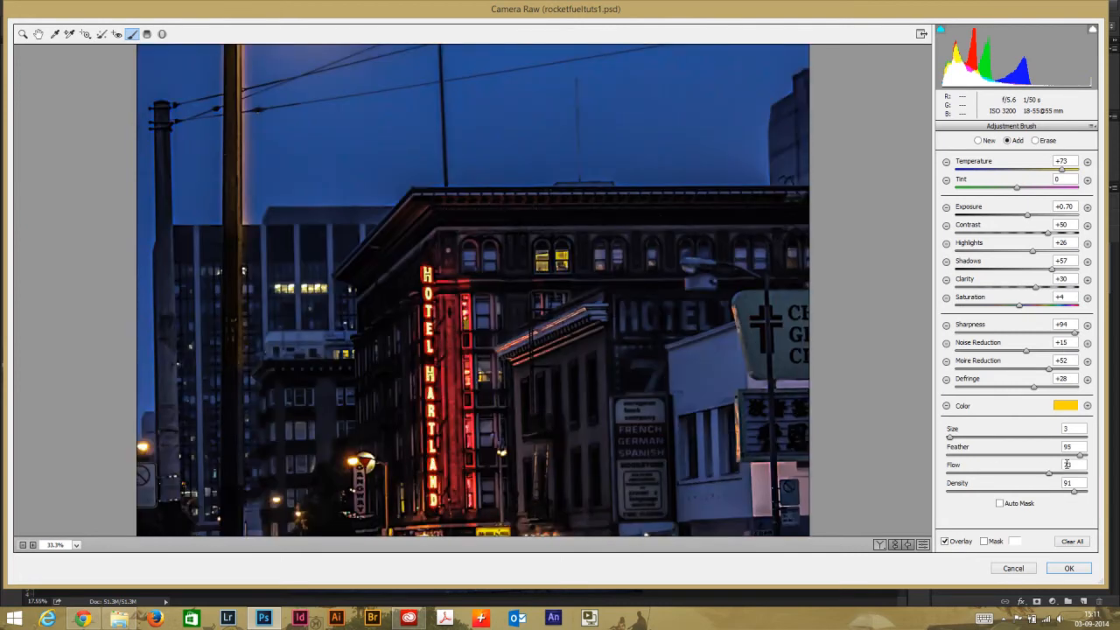
drag(1049, 474, 1005, 476)
scroll(359, 479, down, 5)
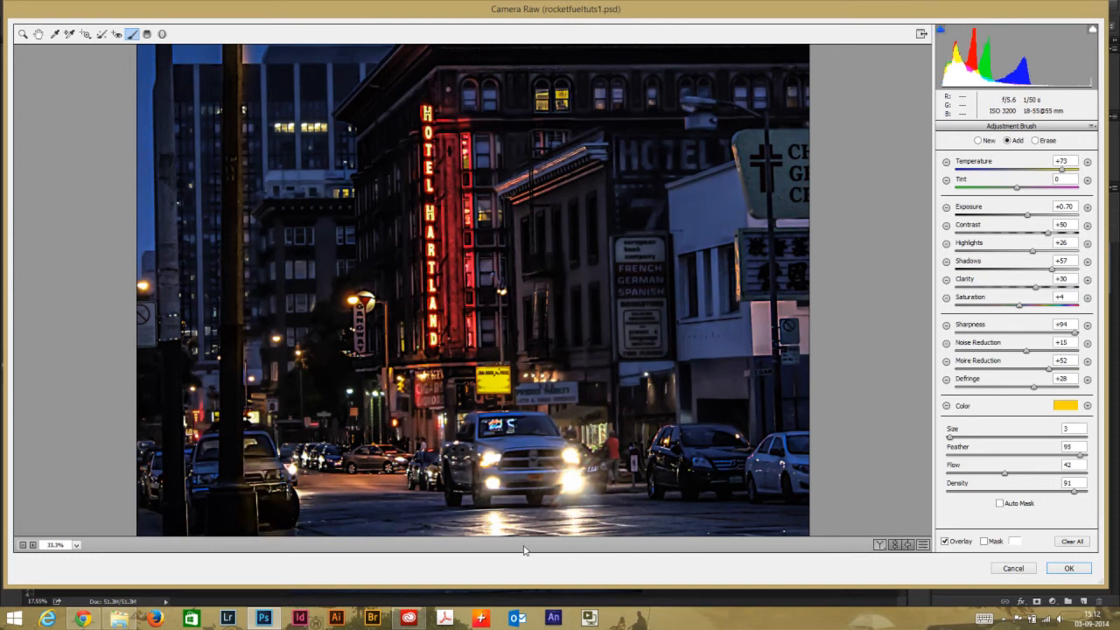
scroll(502, 503, down, 5)
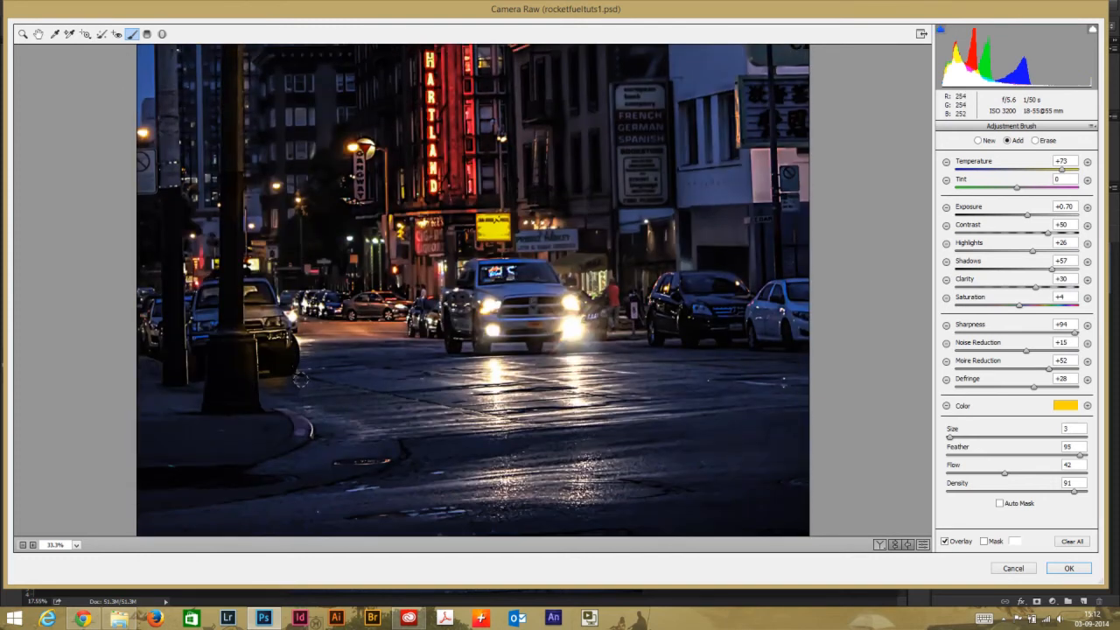
- Set the brush to size 16, flow 14 and density 60, and paint soft warm light over the pavement and road
key(bracketright)
key(bracketright)
key(bracketright)
key(bracketright)
key(bracketright)
key(bracketright)
key(bracketright)
key(bracketright)
key(bracketright)
key(bracketright)
key(bracketright)
key(bracketright)
key(bracketright)
drag(1004, 475, 966, 480)
drag(1075, 493, 1033, 496)
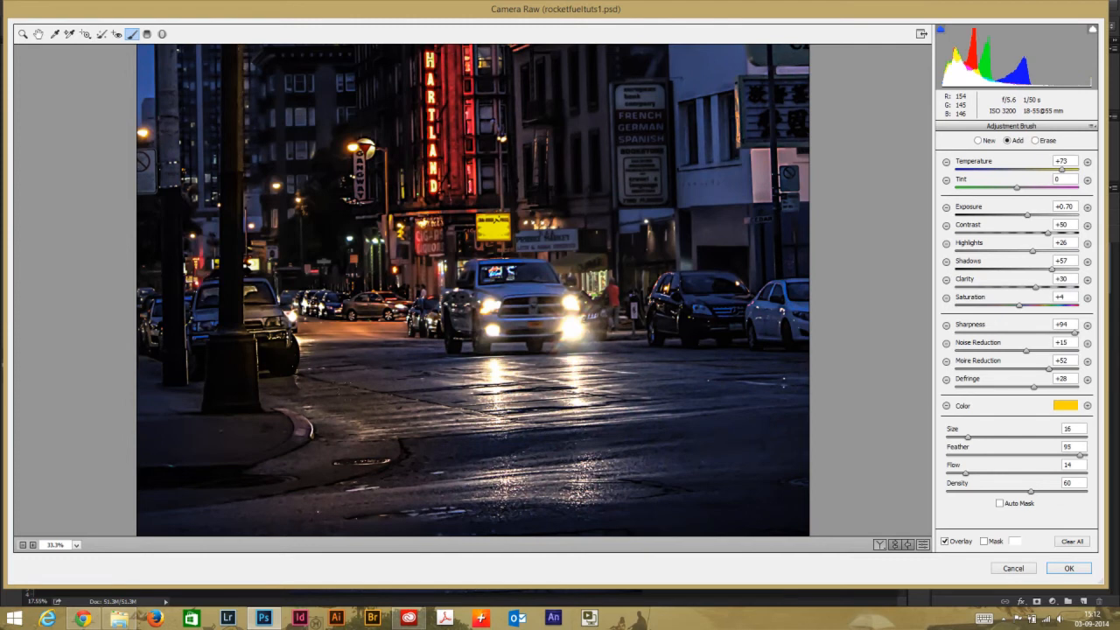
drag(396, 329, 396, 350)
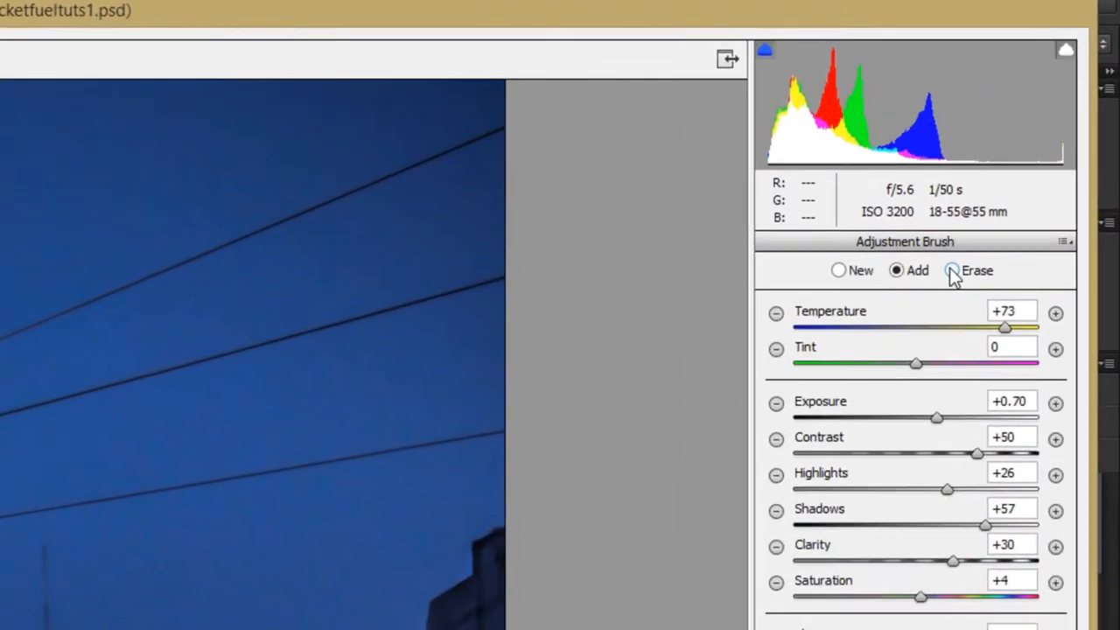
- Switch the Adjustment Brush to erasing, try a stroke on the glow beside the lamp post, and undo that stroke
click(1035, 140)
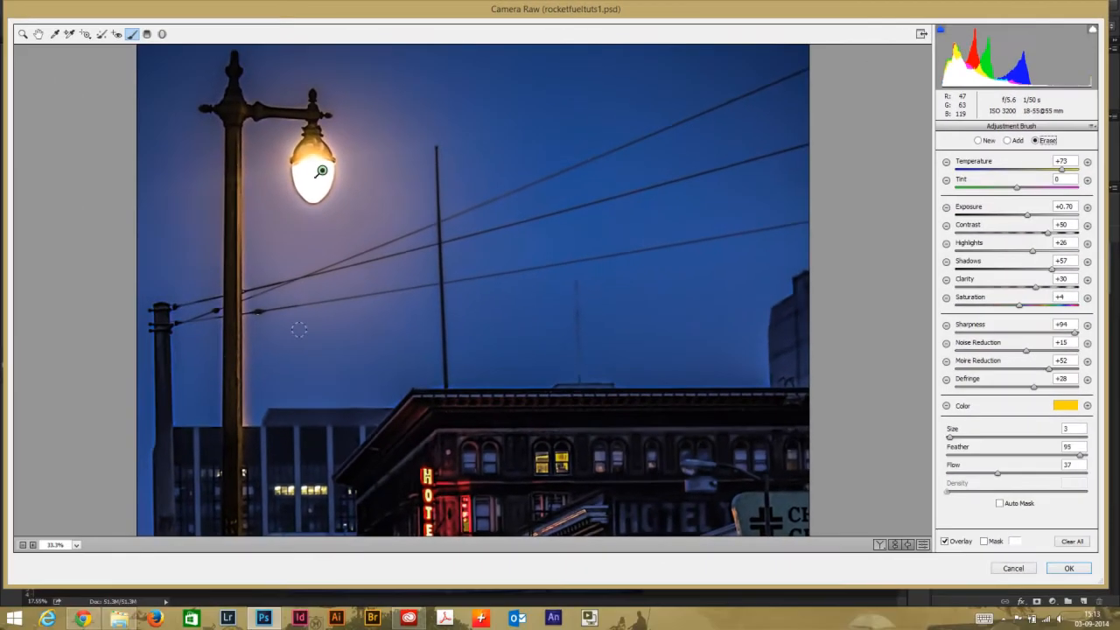
drag(251, 283, 246, 312)
key(bracketleft)
key(bracketleft)
key(bracketright)
key(bracketright)
key(ctrl+alt)
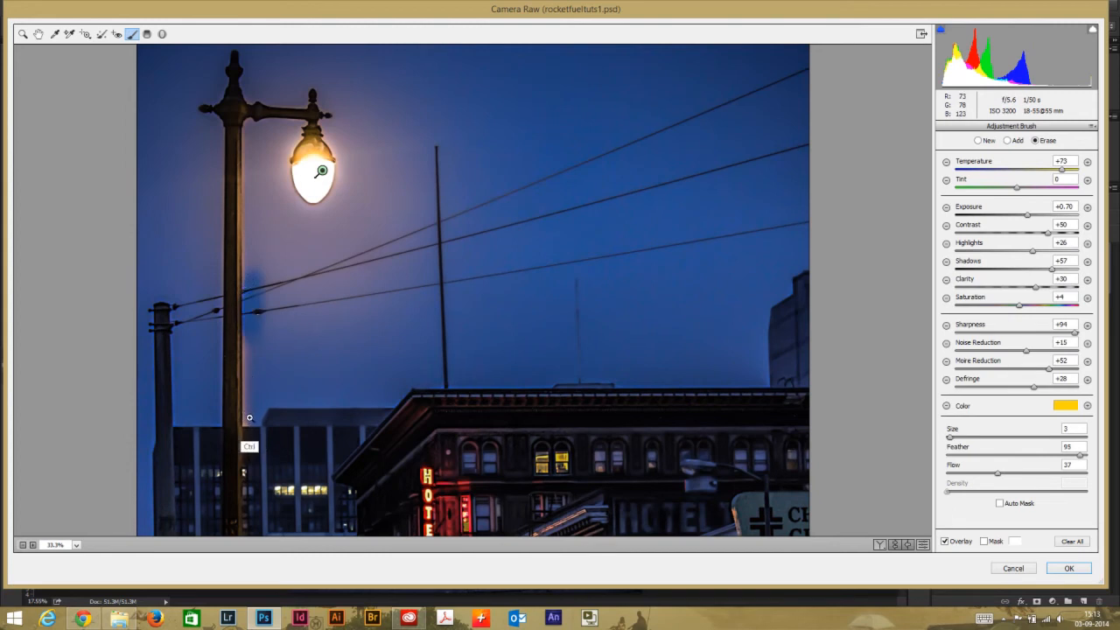
key(ctrl+z)
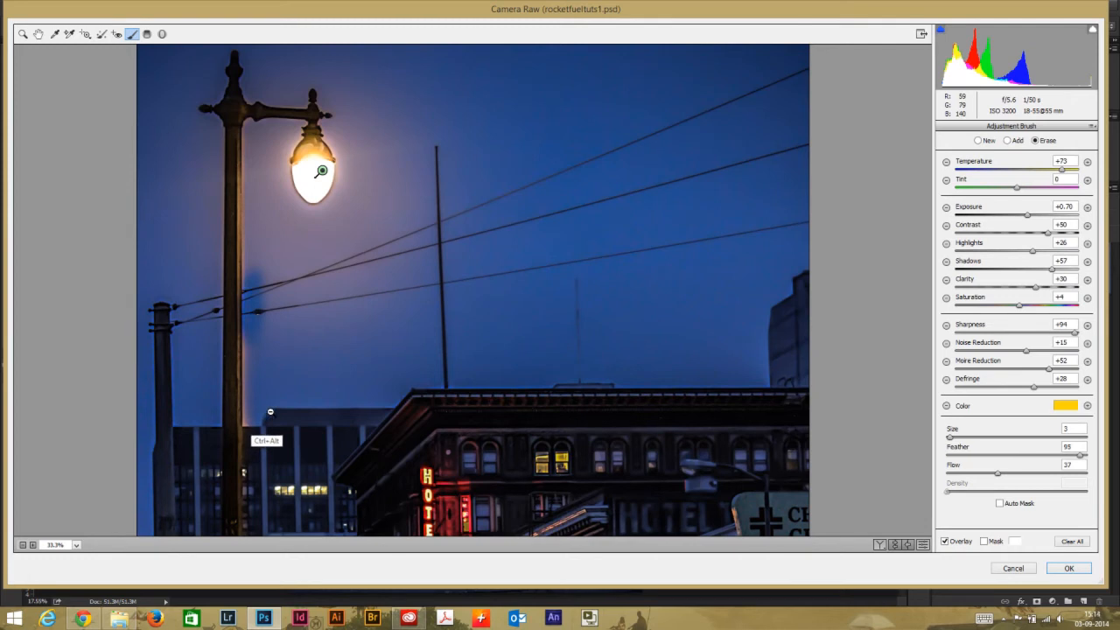
- Set the eraser flow to 9 and softly erase the glow spilling past the lamp post's edge onto the background building
drag(999, 472, 958, 473)
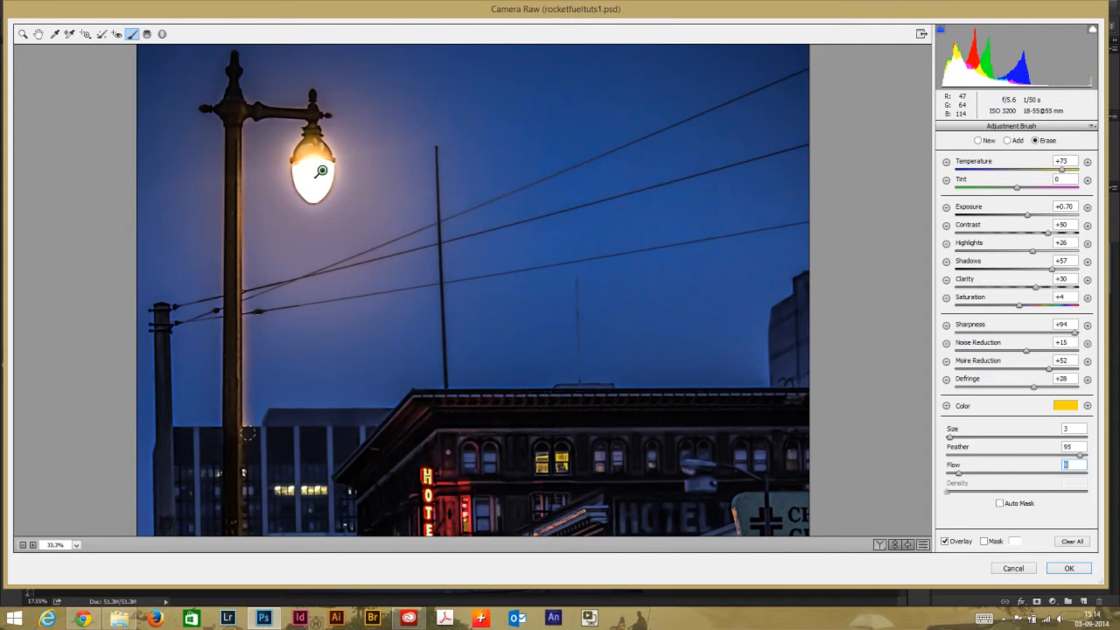
mouse_move(246, 429)
mouse_down()
mouse_move(244, 318)
mouse_move(244, 495)
mouse_up()
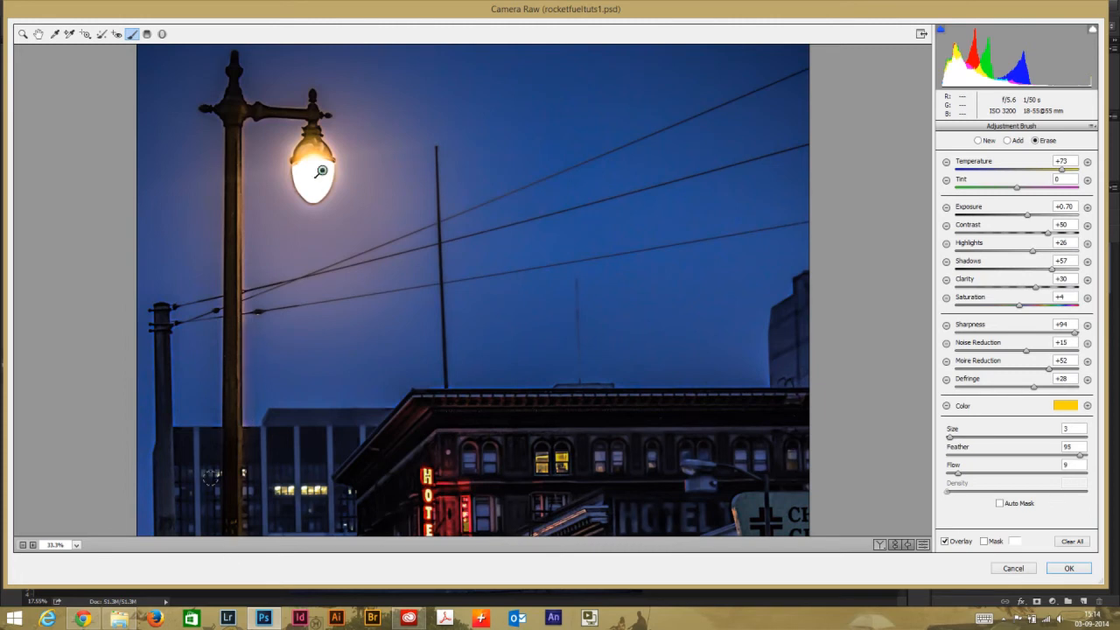
- Erase the warm glow along the lamp post's outer edge and from the sky beyond it, using eraser sizes 3 to 12
mouse_move(215, 132)
mouse_down()
mouse_move(213, 347)
mouse_move(215, 316)
mouse_up()
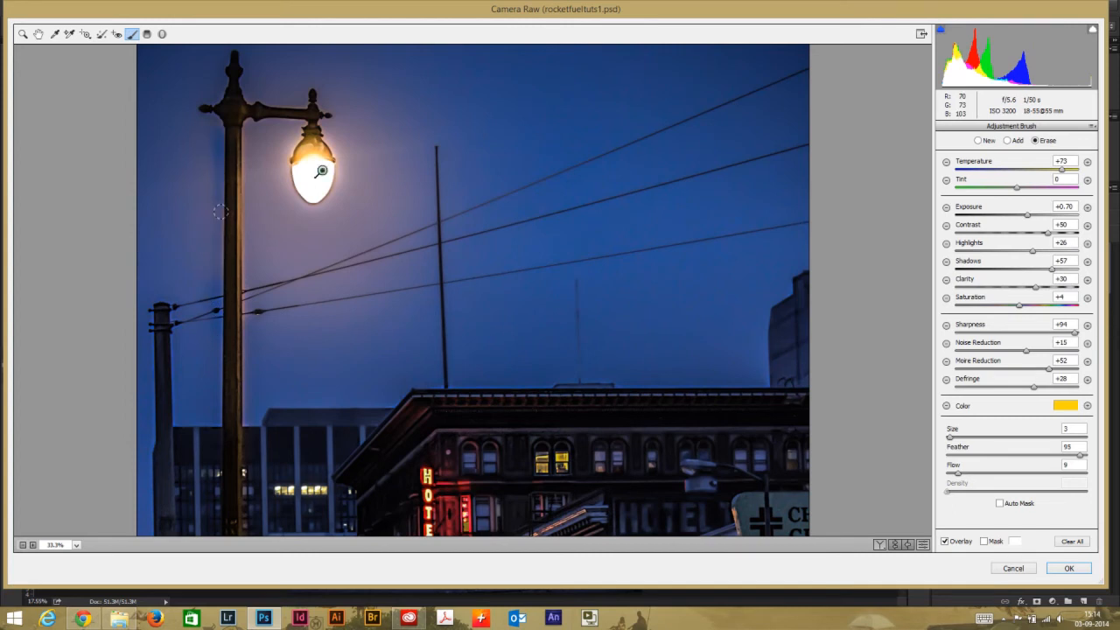
mouse_move(219, 202)
mouse_down()
mouse_move(214, 327)
mouse_move(194, 159)
mouse_move(175, 228)
mouse_move(146, 185)
mouse_up()
key(bracketright)
key(bracketright)
key(bracketright)
key(bracketright)
key(bracketright)
key(bracketright)
key(bracketright)
key(bracketright)
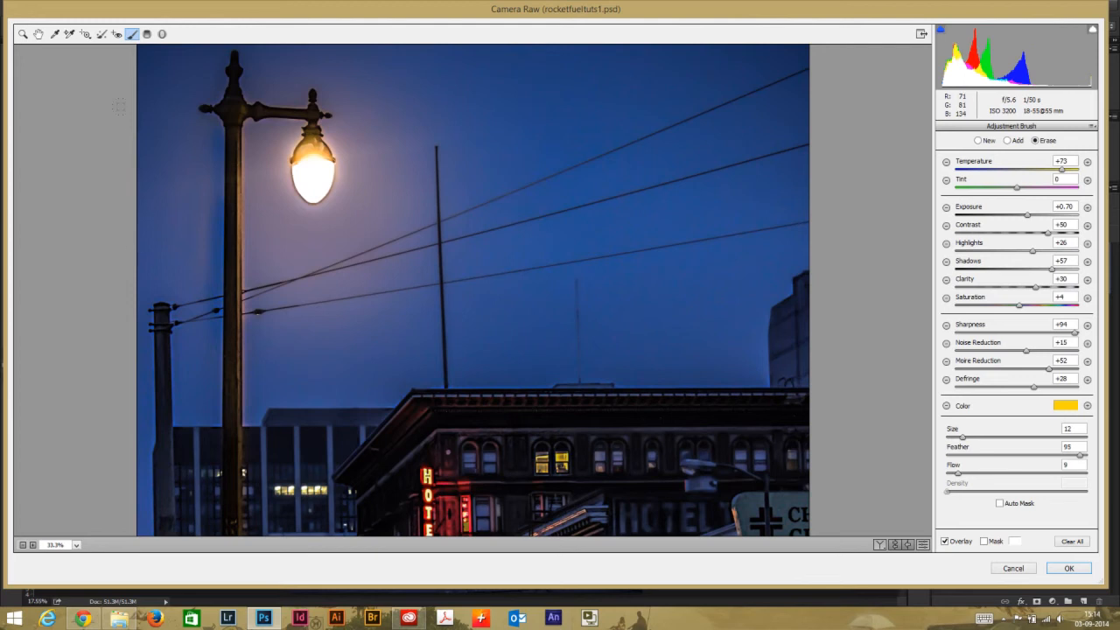
key(bracketleft)
key(bracketleft)
key(bracketleft)
key(bracketleft)
drag(179, 207, 186, 193)
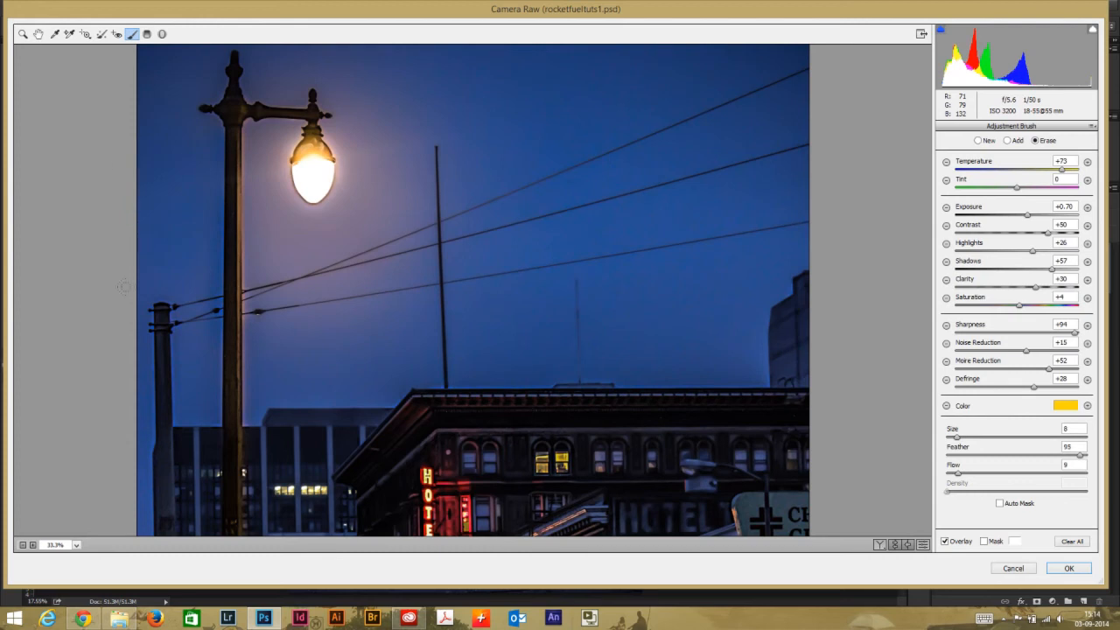
- Shrink the eraser again and set its feather to 42
key(bracketleft)
key(bracketleft)
key(bracketleft)
key(bracketleft)
key(bracketleft)
key(])
click(1005, 455)
key(bracketleft)
- Start a new Adjustment Brush adjustment with a pale yellow color of hue 50 and saturation 24
click(24, 35)
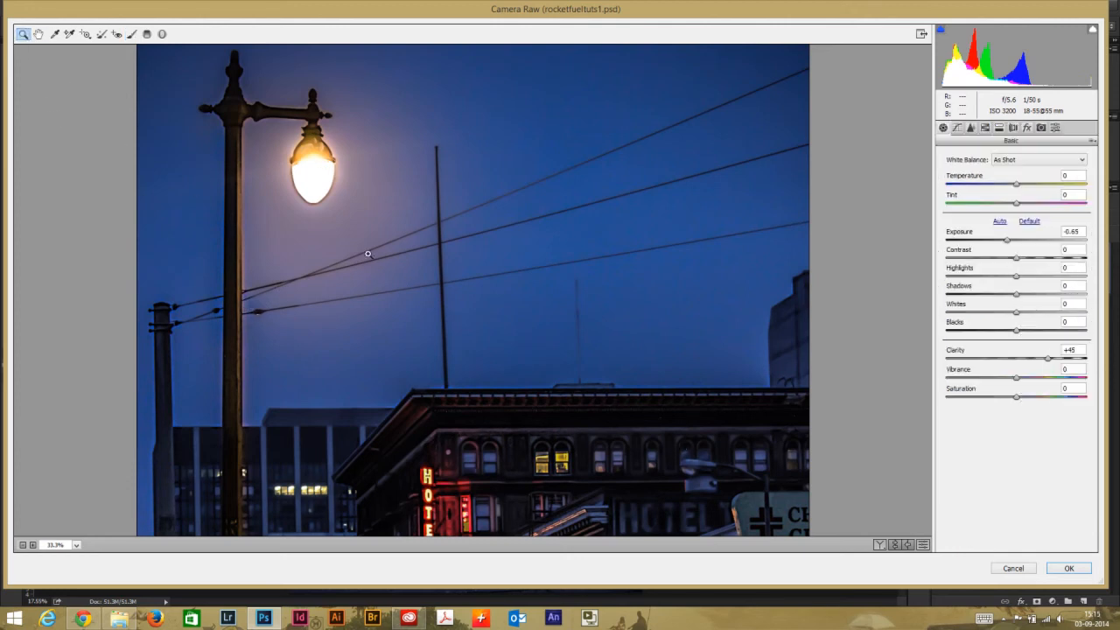
alt+click(448, 277)
alt+click(483, 291)
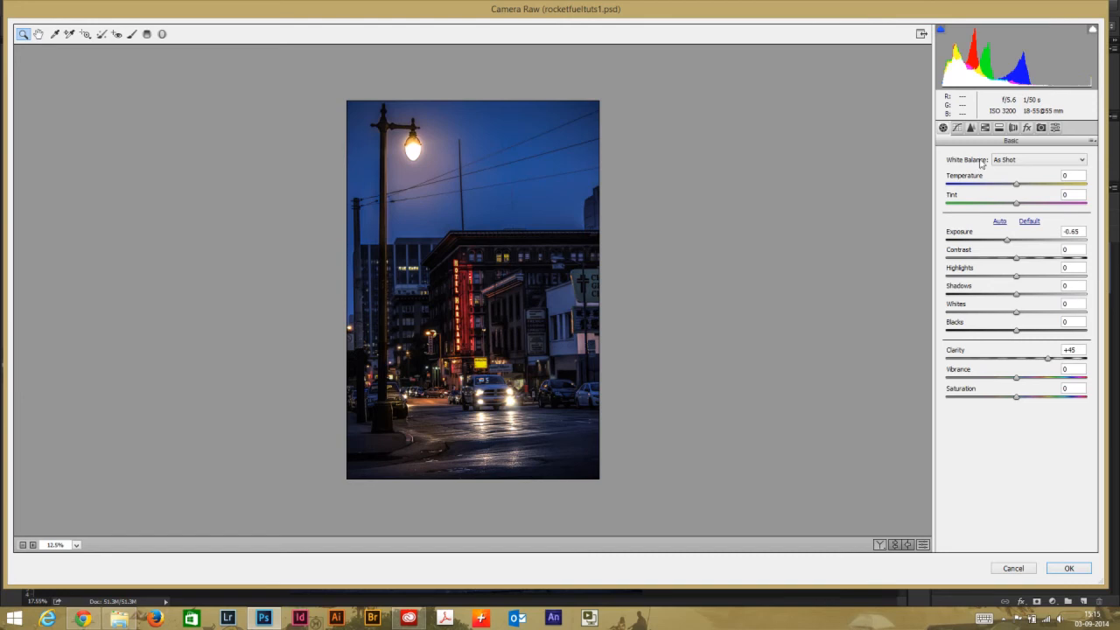
click(132, 35)
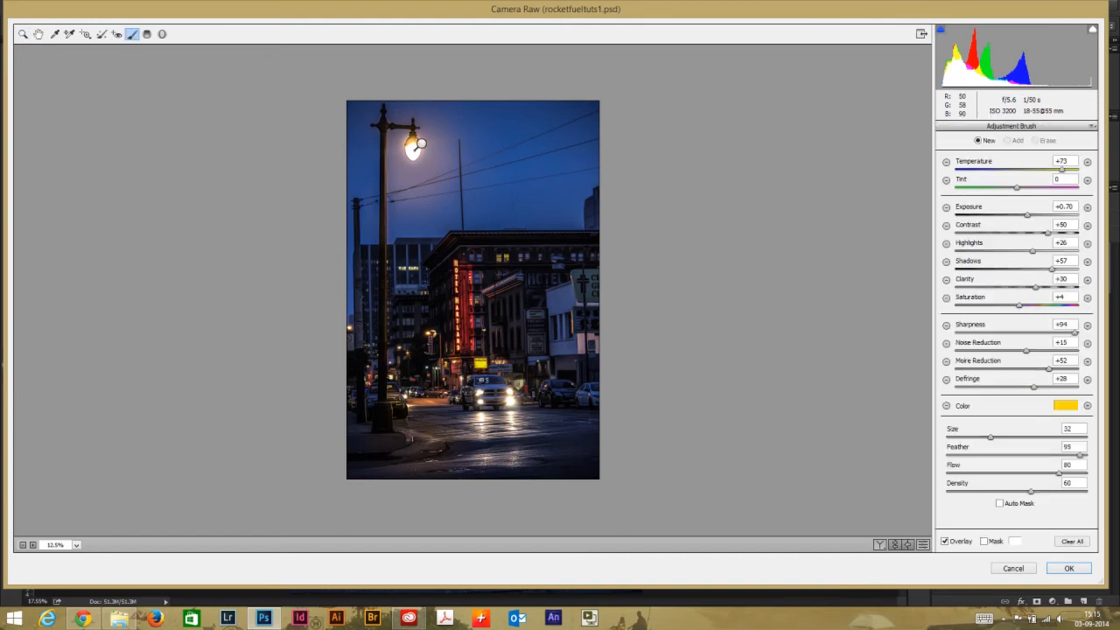
click(1069, 406)
click(687, 265)
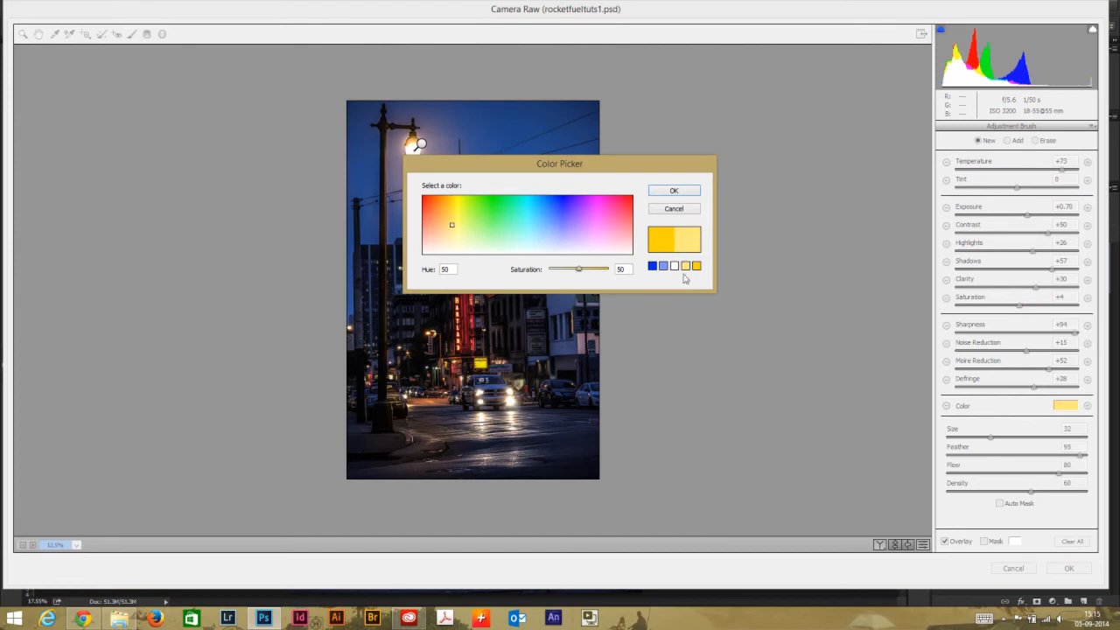
click(457, 229)
drag(458, 229, 452, 239)
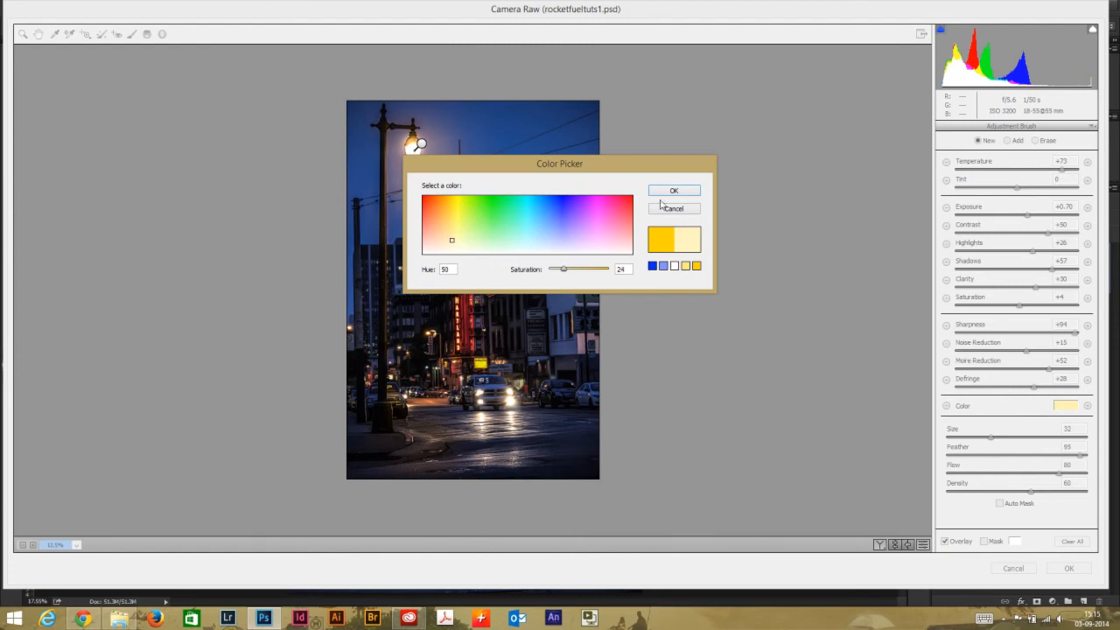
click(665, 193)
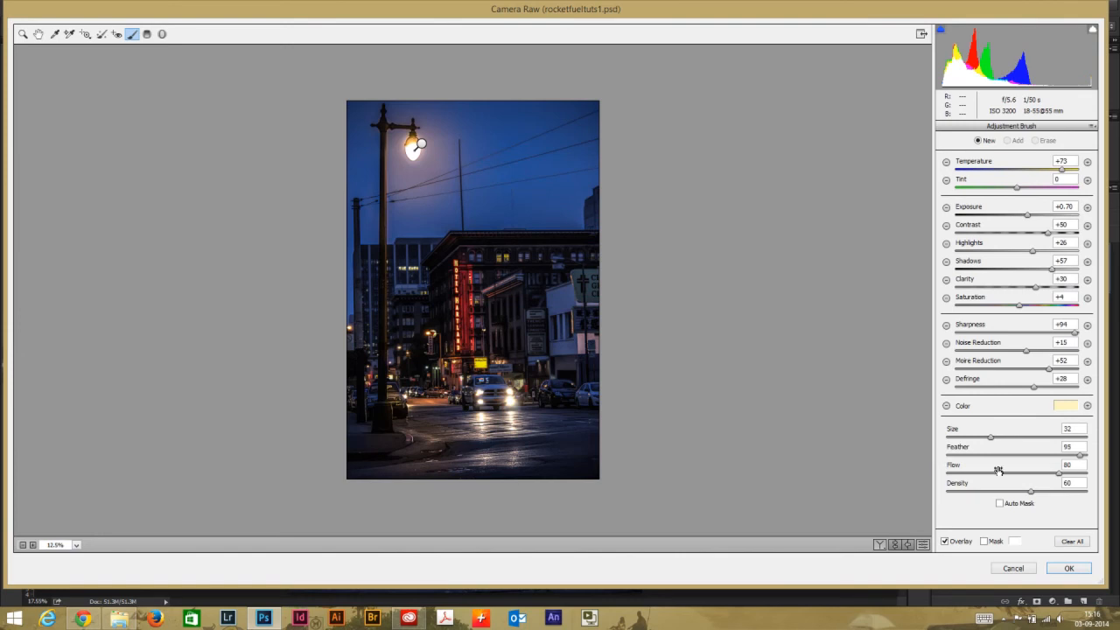
- Set the brush to size 5, feather 83 and flow 88, and paint pale yellow light on the oncoming truck's headlights
drag(1058, 474, 1077, 477)
key(bracketright)
key(bracketright)
key(bracketright)
key(bracketleft)
key(bracketleft)
key(bracketleft)
key(bracketleft)
key(bracketleft)
key(bracketleft)
key(bracketleft)
key(bracketleft)
key(bracketleft)
key(bracketleft)
key(bracketleft)
key(bracketleft)
key(bracketleft)
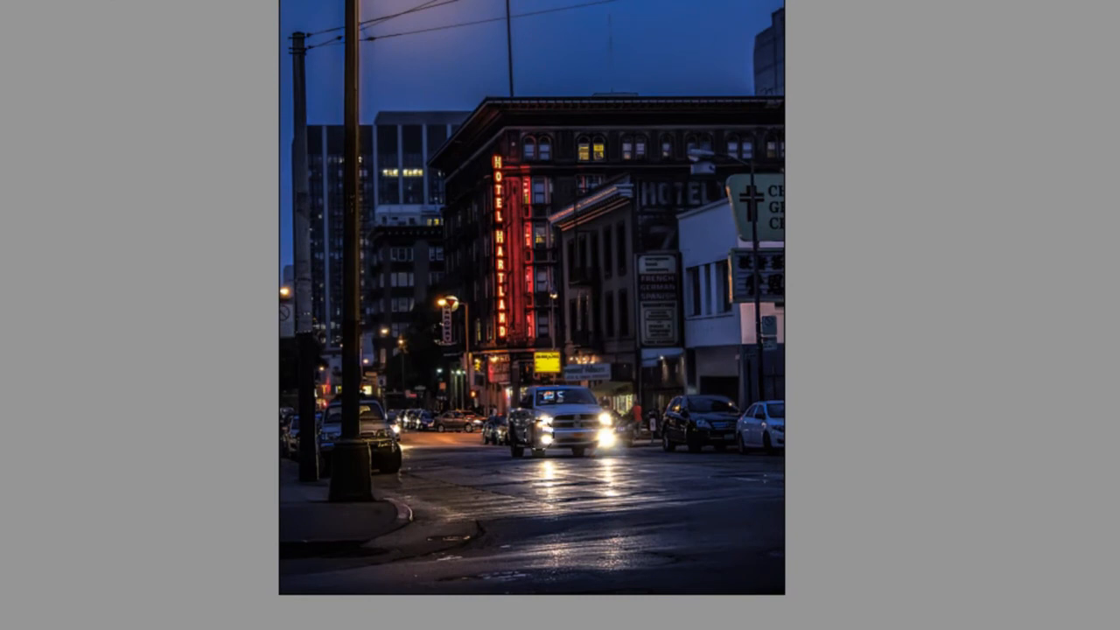
click(544, 438)
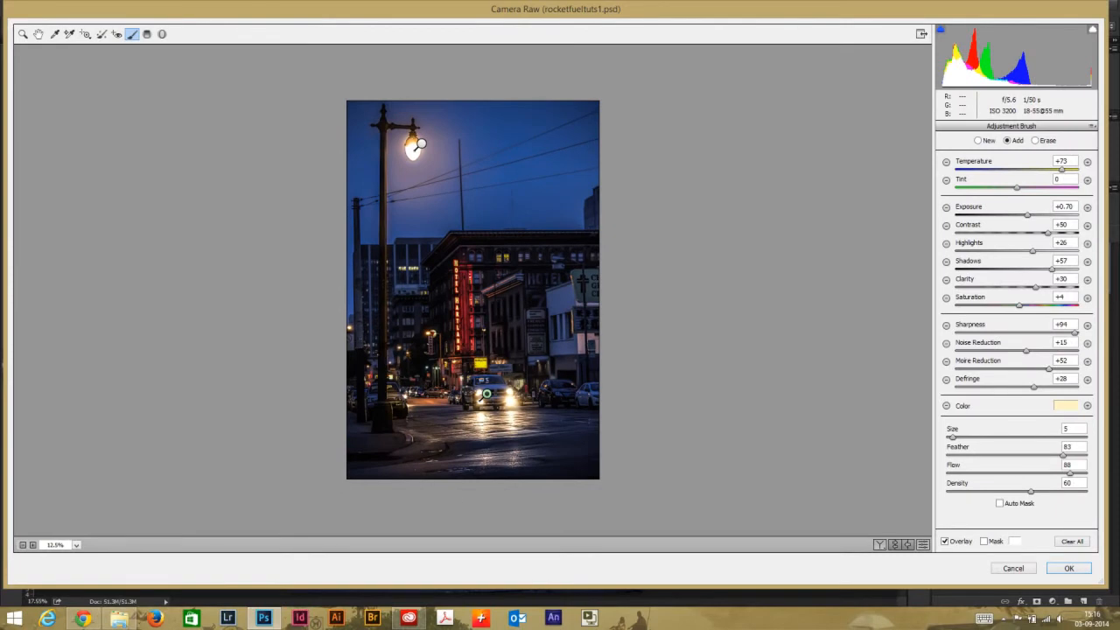
- Enlarge the brush to size 18 and paint the headlight glow onto the road in front of the truck
key(bracketright)
key(bracketright)
key(bracketright)
key(bracketright)
key(bracketright)
key(bracketright)
key(bracketright)
key(bracketright)
key(bracketright)
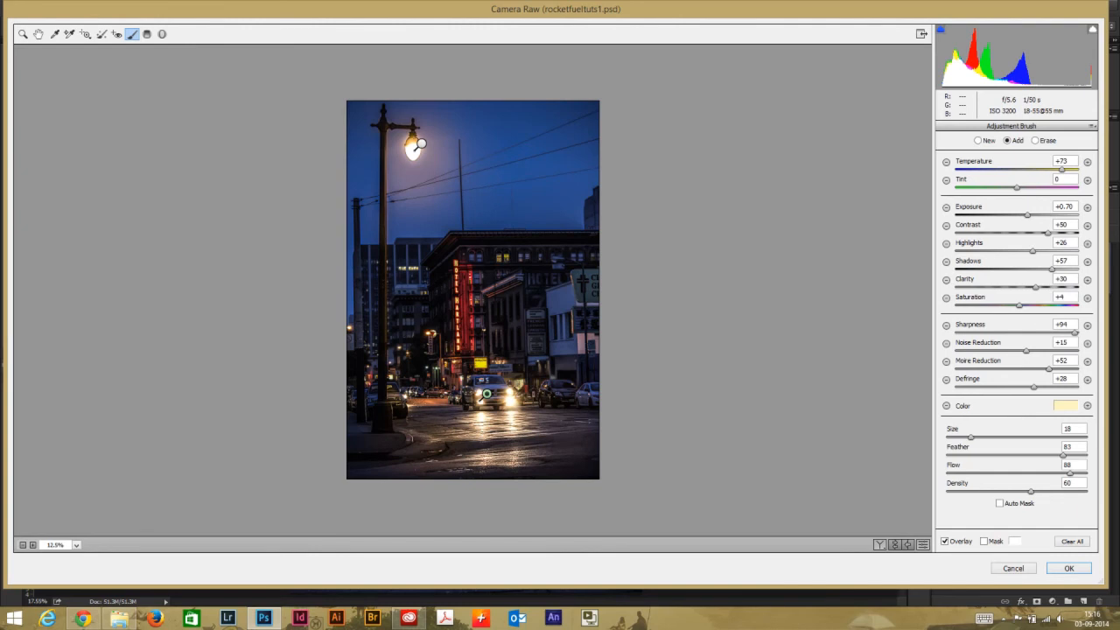
- Reduce the brush to size 5 and paint light over the wet road's reflections
key(bracketleft)
key(bracketleft)
key(bracketleft)
key(bracketleft)
key(bracketleft)
key(bracketleft)
key(bracketleft)
key(bracketleft)
key(bracketleft)
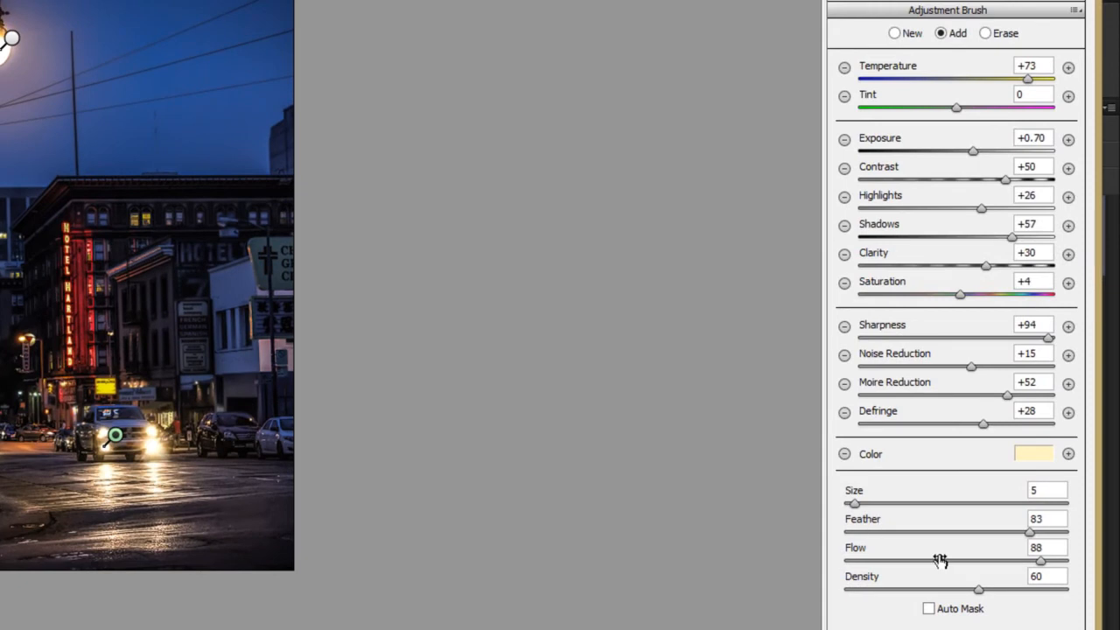
mouse_move(44, 476)
mouse_down()
mouse_move(19, 479)
mouse_move(86, 495)
mouse_move(225, 473)
mouse_move(302, 515)
mouse_move(273, 558)
mouse_move(282, 549)
mouse_up()
- Enlarge the brush to size 20, paint headlight glow over the road and the truck's front, and reduce the size to 10
key(])
key(])
key(])
key(])
key(])
key(])
key(])
key(])
key(])
key(])
key(])
key(])
key(])
key(])
key(])
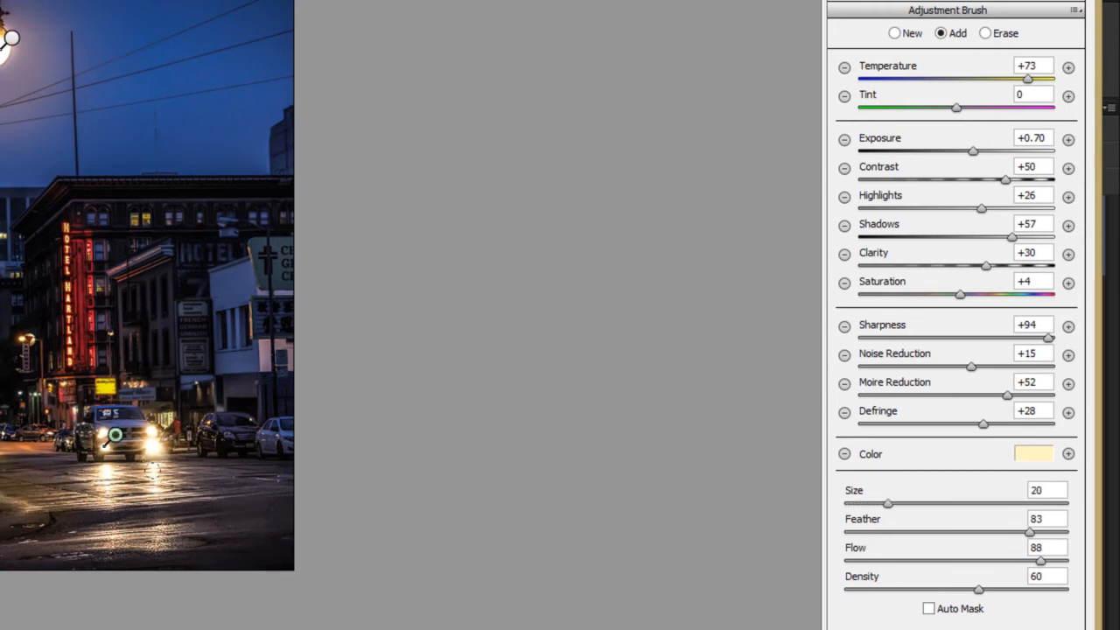
drag(225, 499, 232, 500)
drag(128, 477, 154, 465)
drag(108, 412, 91, 425)
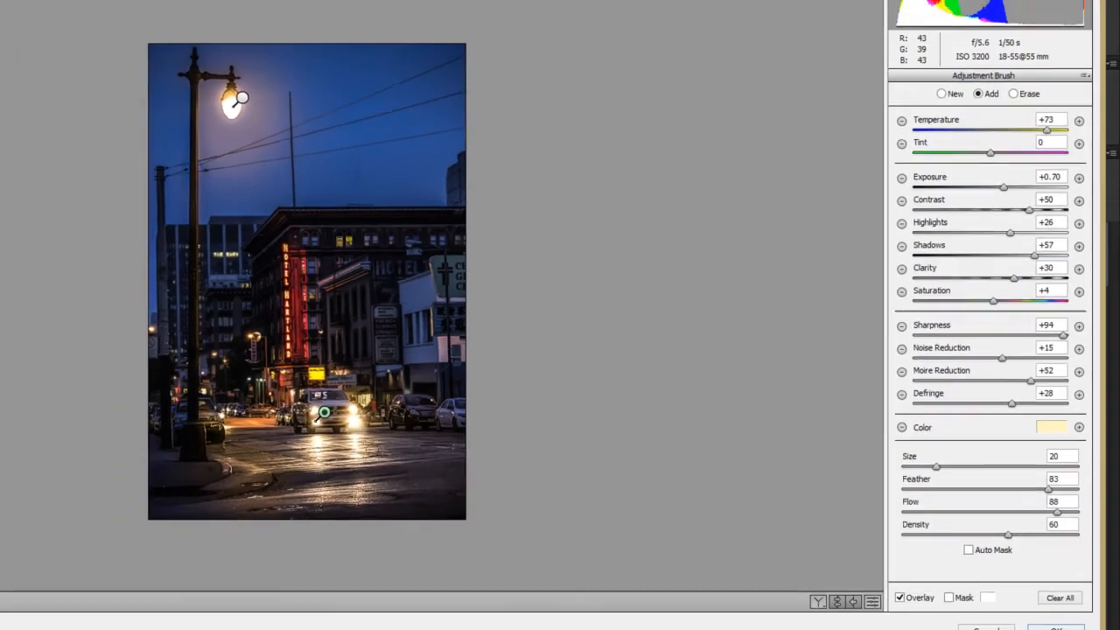
key(bracketleft)
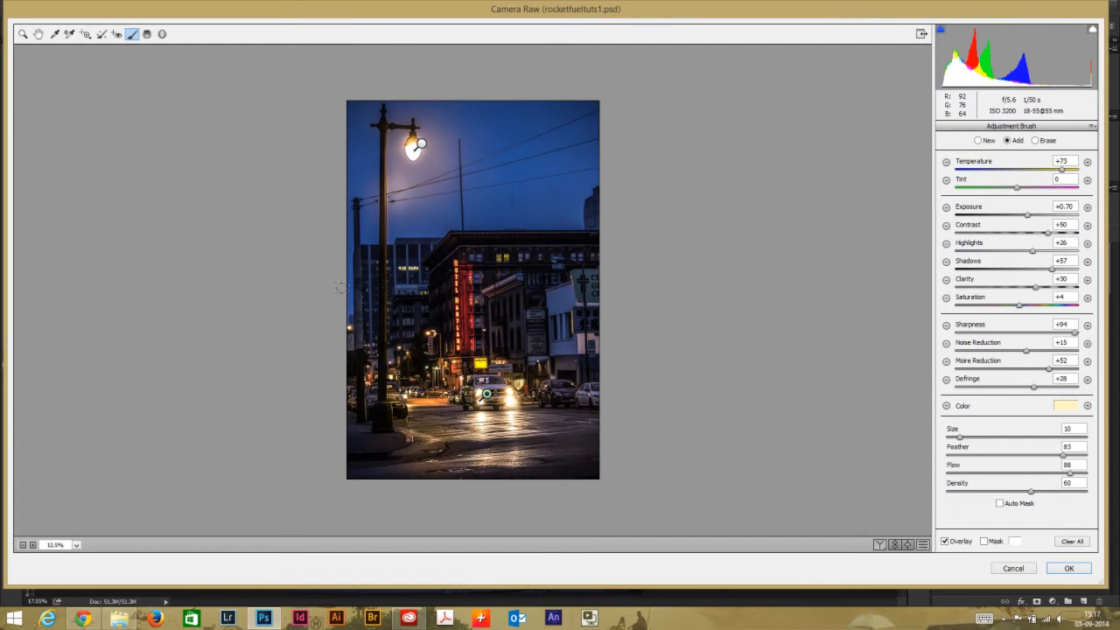
- Start a new Adjustment Brush adjustment for the hotel sign with a red color of hue 0 and saturation 100
click(23, 34)
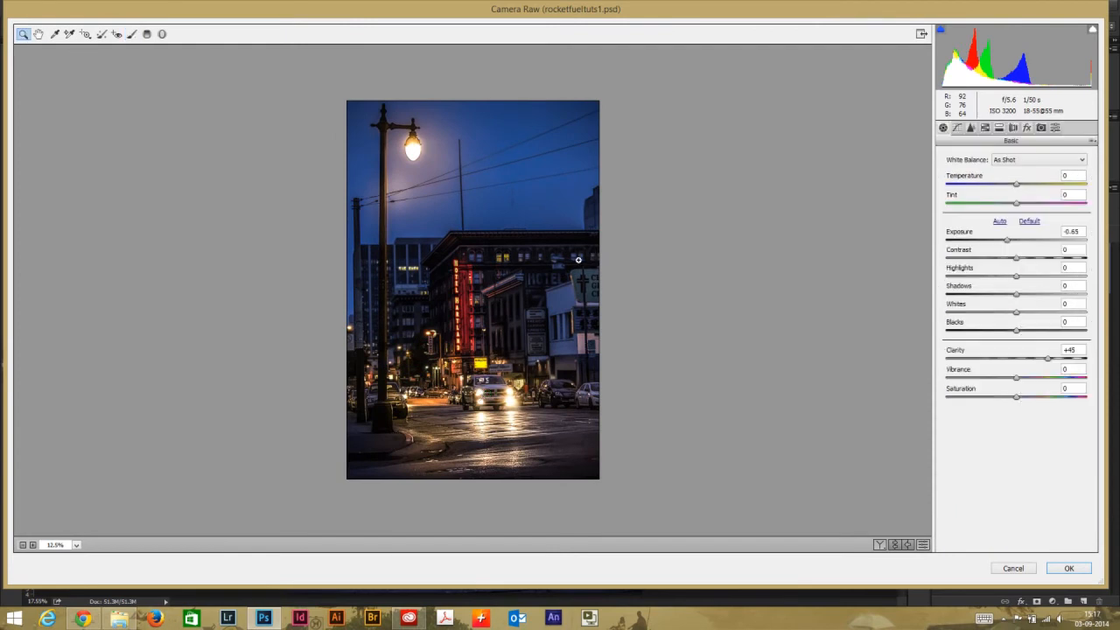
click(497, 262)
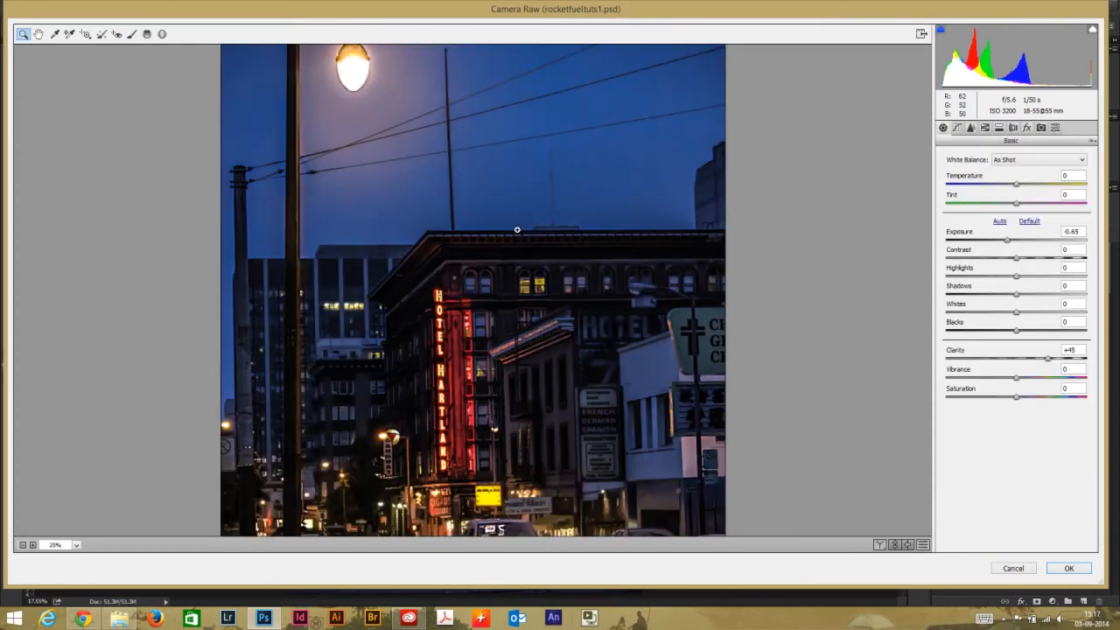
click(668, 342)
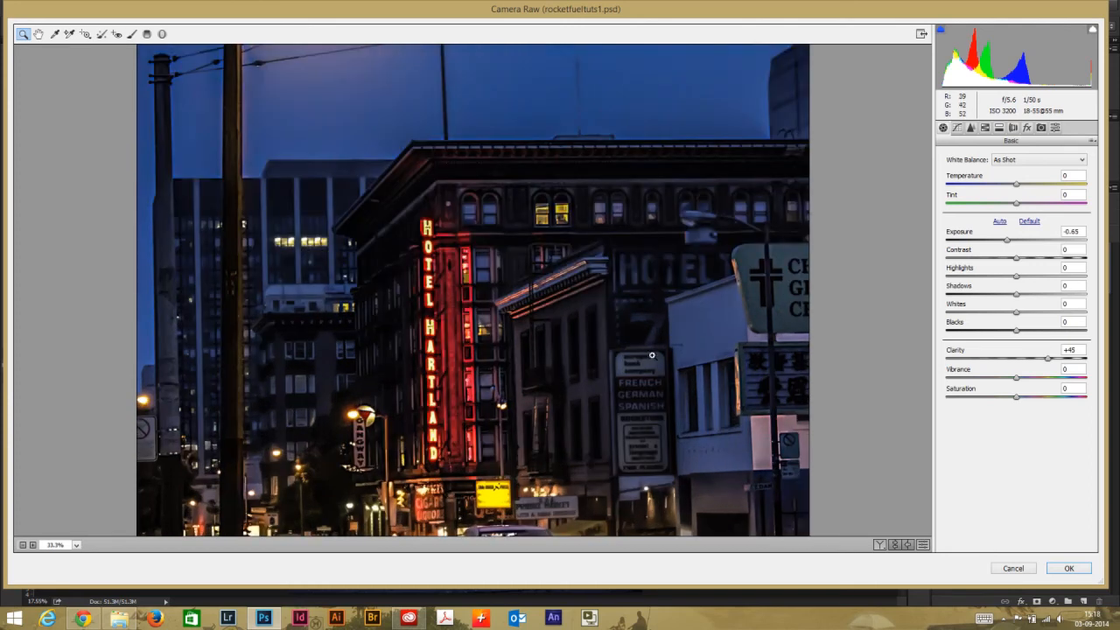
scroll(687, 374, down, 5)
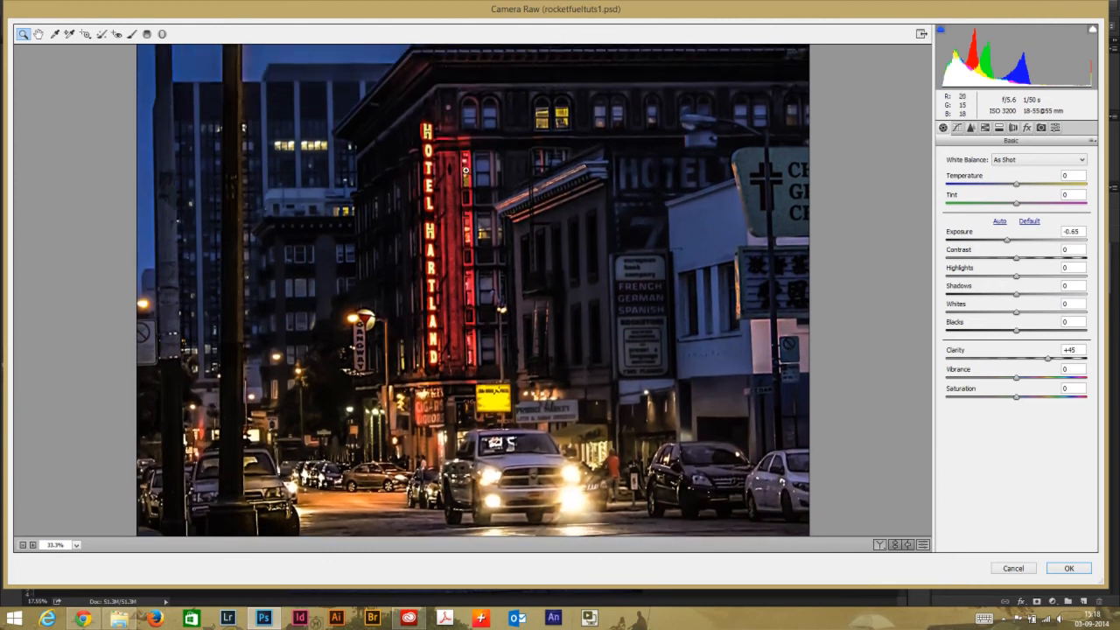
click(132, 34)
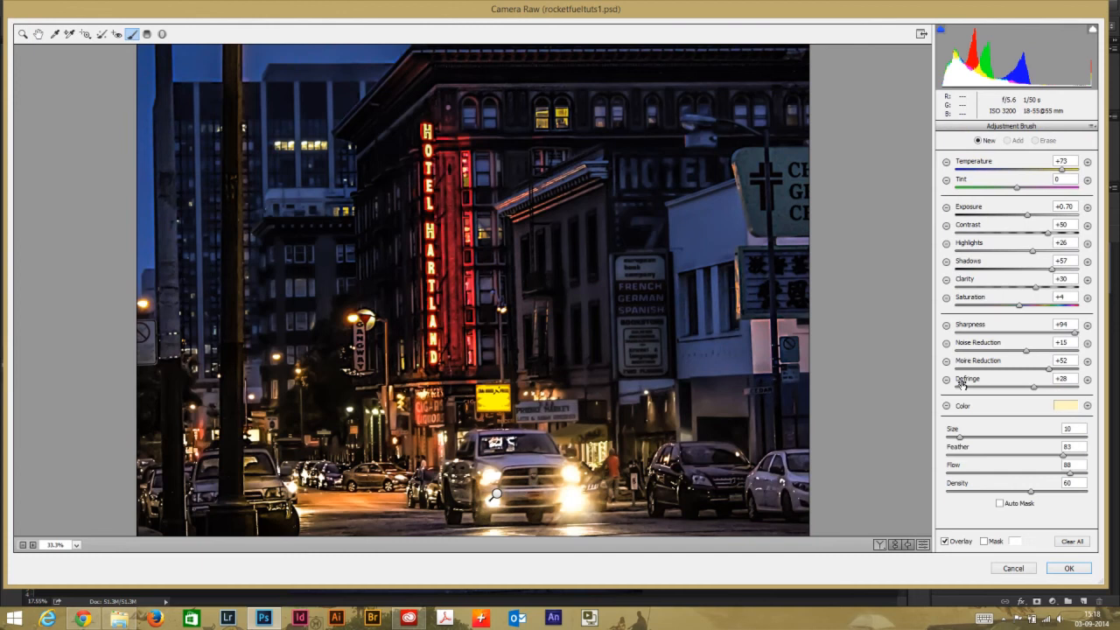
click(1065, 406)
click(424, 196)
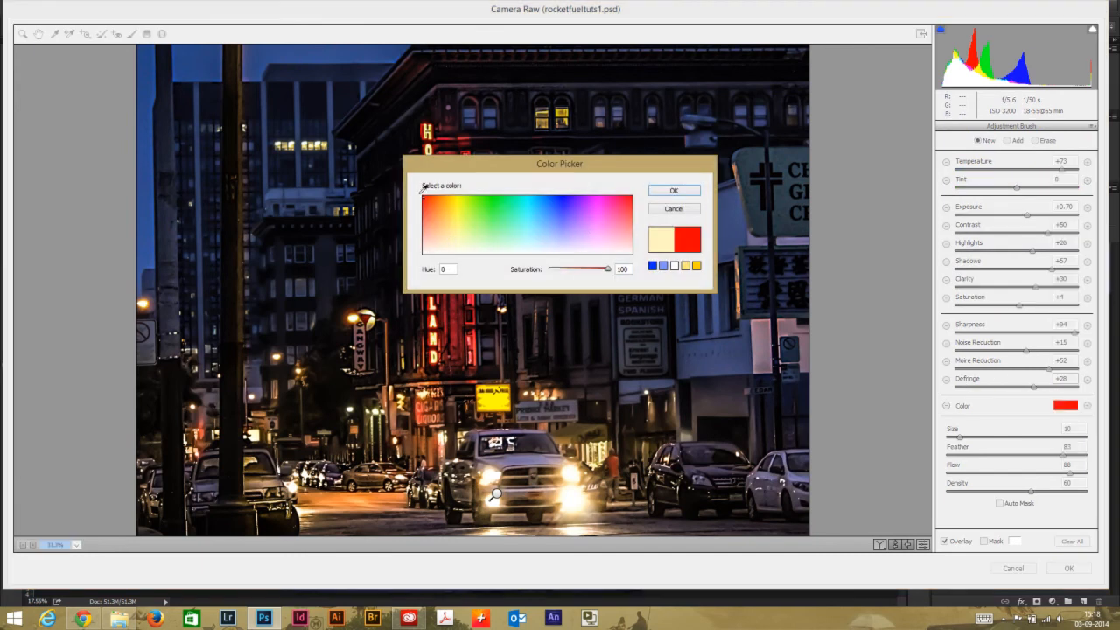
click(673, 191)
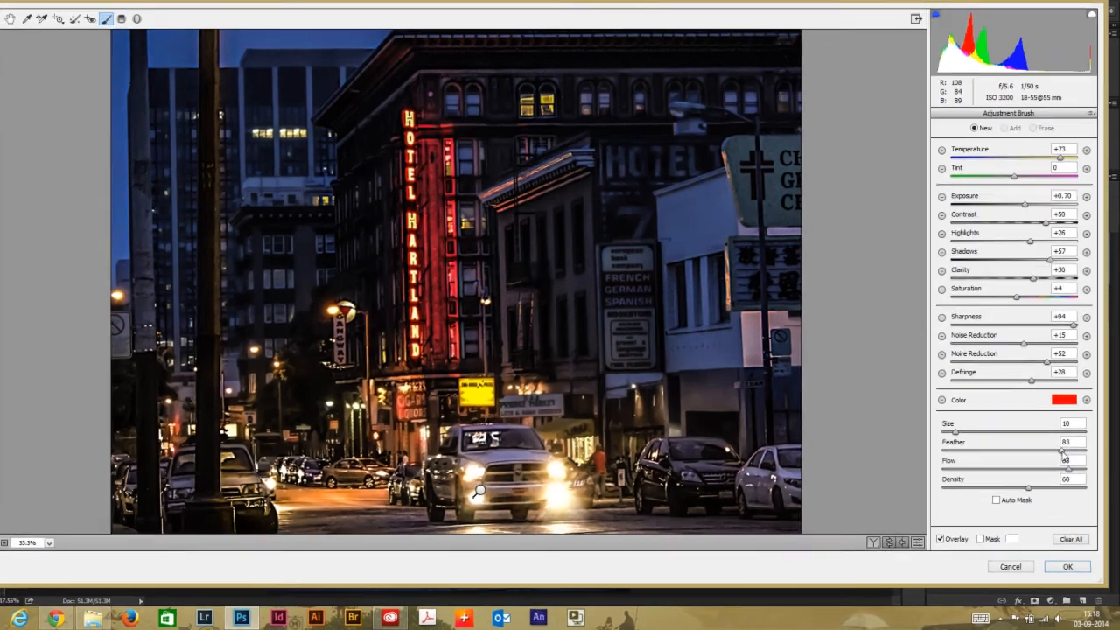
- Set the brush to size 18, feather 88 and flow 90, and paint red light over the hotel sign and surrounding facades
drag(1063, 456, 1068, 433)
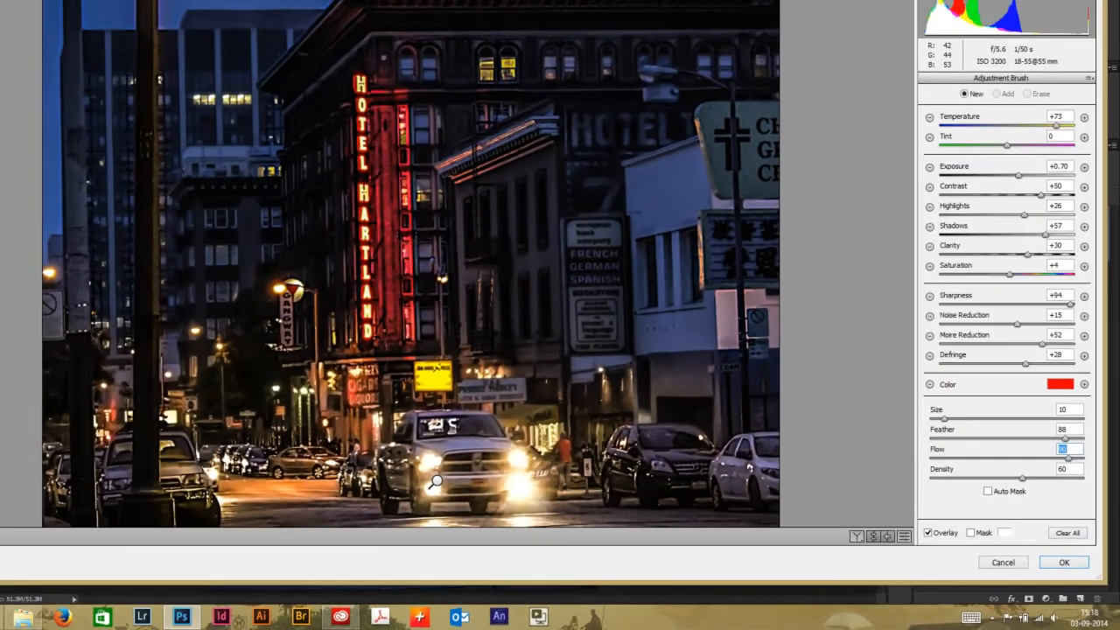
key(bracketright)
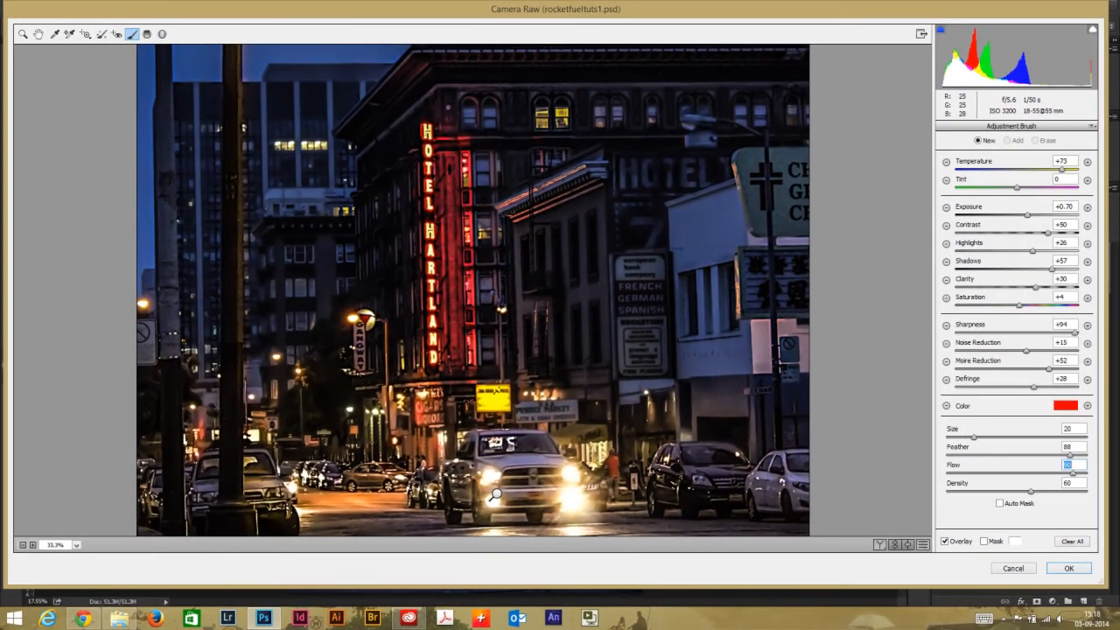
drag(501, 200, 491, 267)
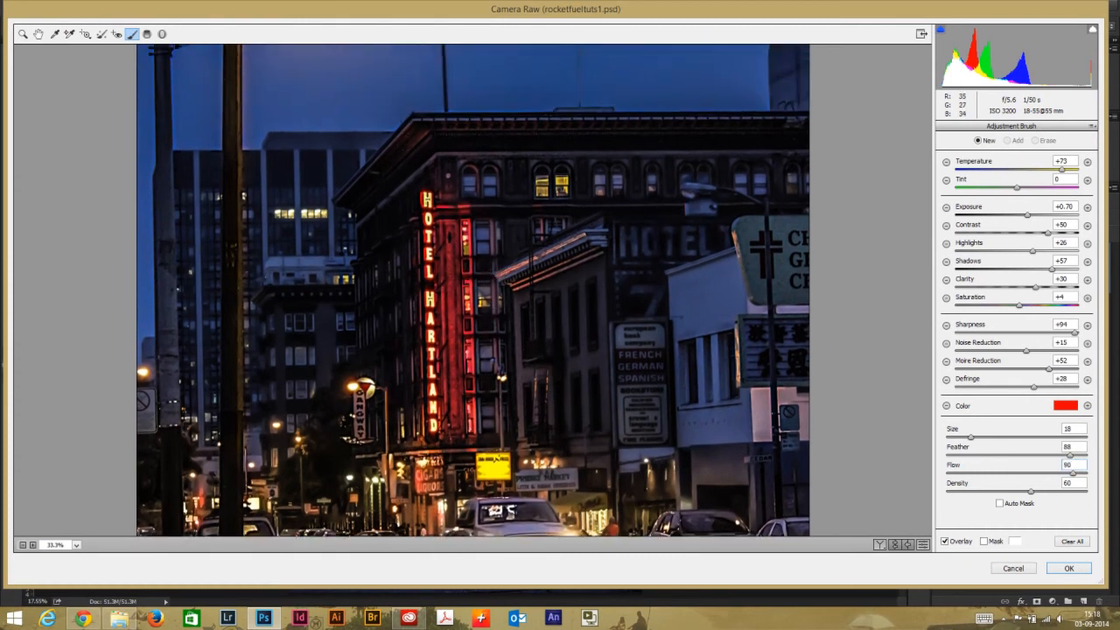
click(427, 200)
click(463, 187)
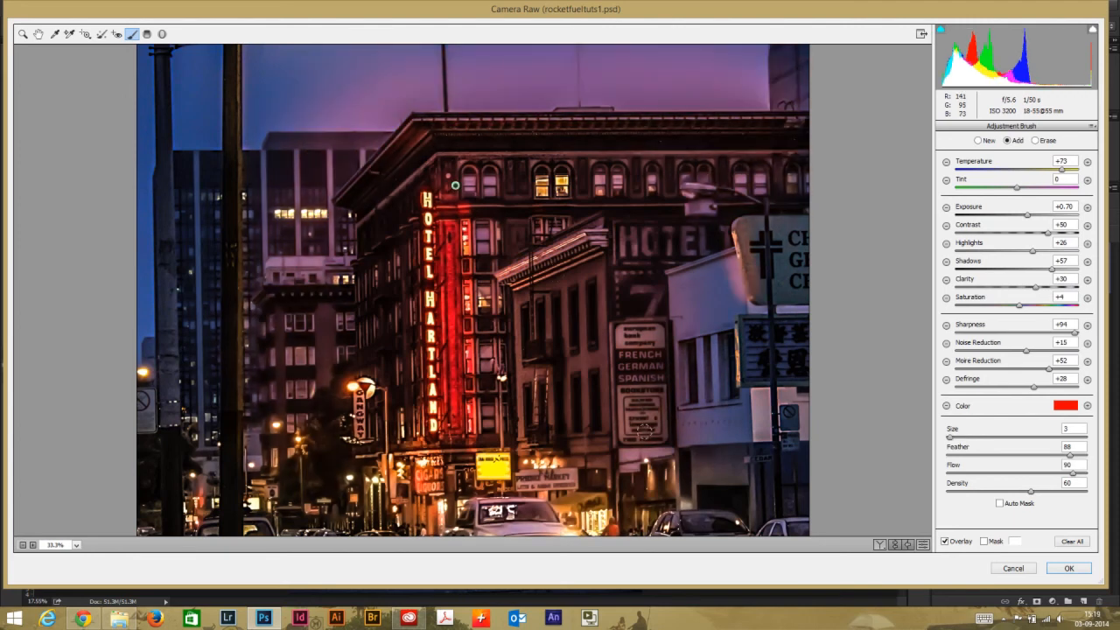
- Switch the brush to erasing with feather 82 and size 10, and erase the red light from the background office buildings
click(1036, 140)
key(bracketright)
key(bracketright)
key(bracketright)
key(bracketright)
key(bracketright)
key(bracketright)
key(bracketright)
key(bracketright)
key(bracketright)
key(bracketright)
key(bracketright)
key(bracketright)
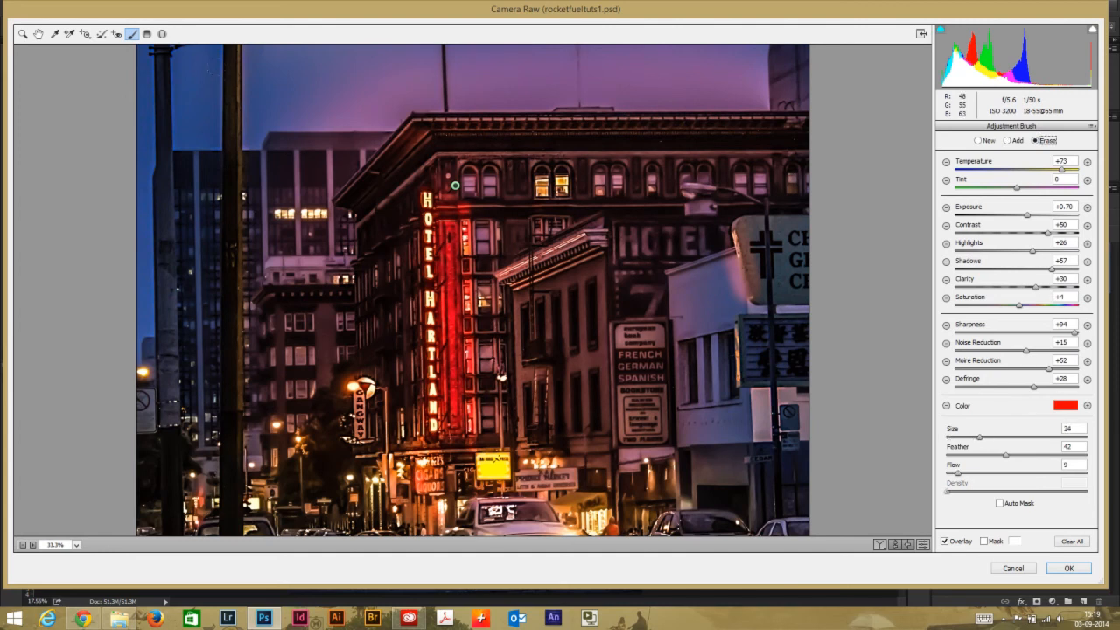
drag(1008, 456, 1062, 456)
key(bracketleft)
key(bracketleft)
key(bracketleft)
key(bracketleft)
drag(271, 152, 277, 153)
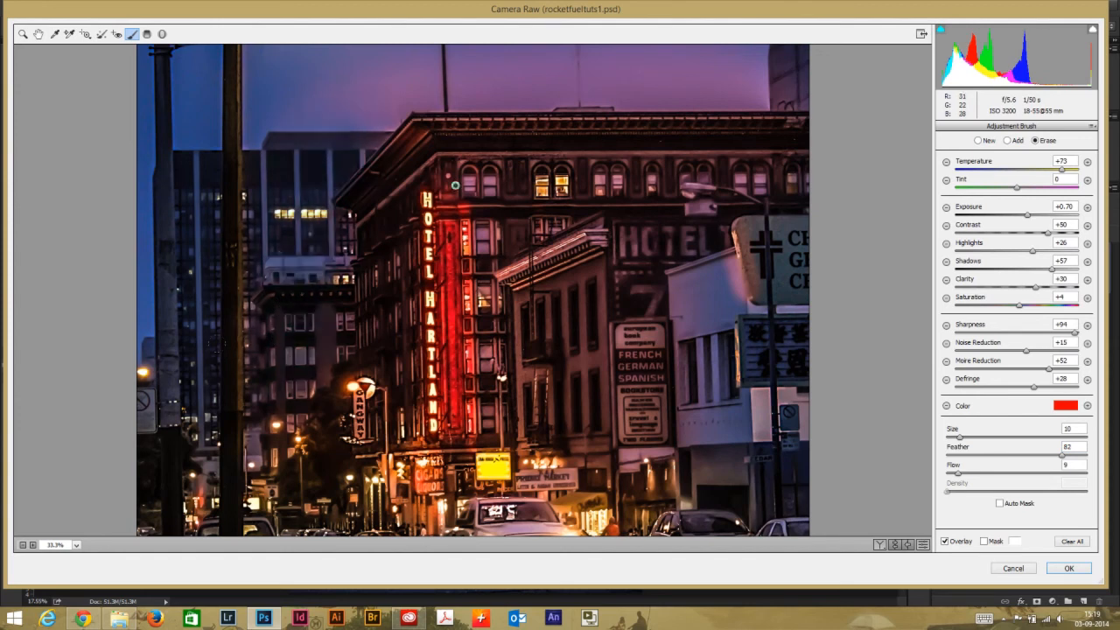
- Reduce the eraser to size 6 and erase the red tint from the sky beside the hotel's roof
key(bracketleft)
key(bracketleft)
key(bracketleft)
drag(341, 74, 346, 84)
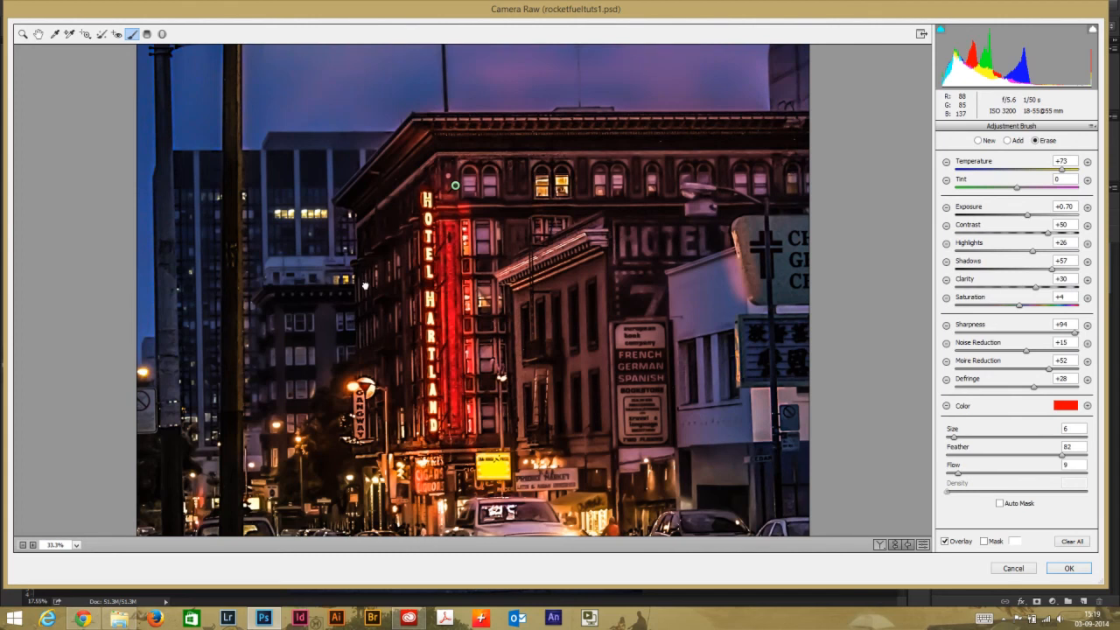
- Enlarge the eraser to size 18 and soften the purple tint in the sky above the hotel
drag(365, 287, 365, 310)
drag(384, 138, 368, 250)
key(bracketright)
key(bracketright)
key(bracketright)
key(bracketright)
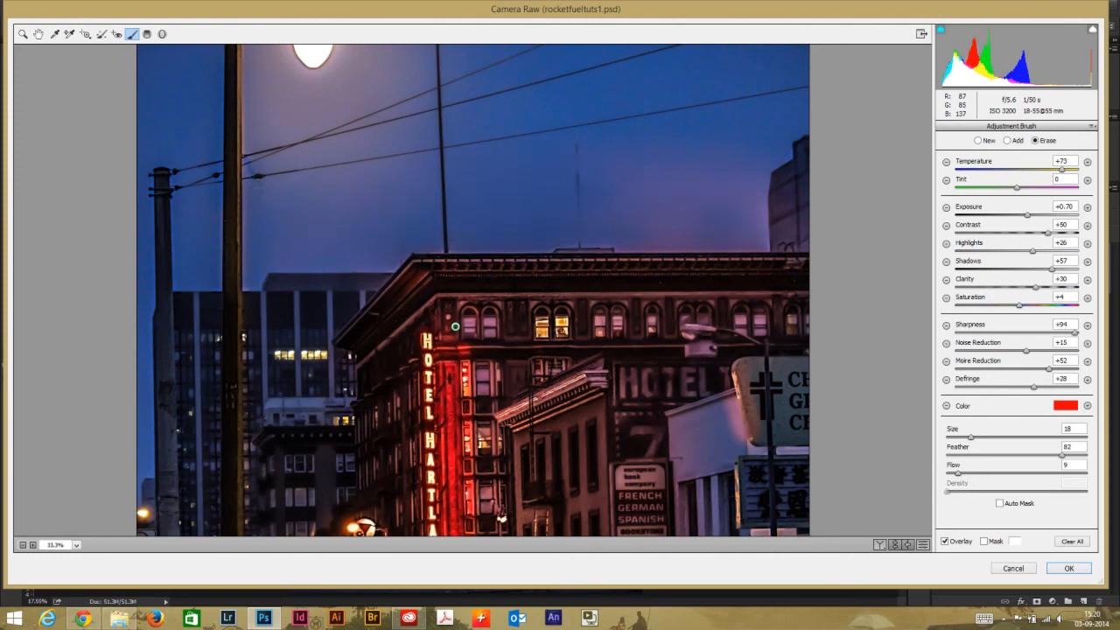
- Reduce the eraser to size 5 and erase the red spill from the green cross sign and the white building
key(bracketleft)
key(bracketleft)
key(bracketleft)
key(bracketleft)
key(bracketleft)
key(bracketleft)
key(bracketleft)
key(bracketleft)
key(bracketleft)
key(bracketleft)
key(bracketleft)
key(bracketleft)
key(bracketleft)
scroll(762, 303, down, 5)
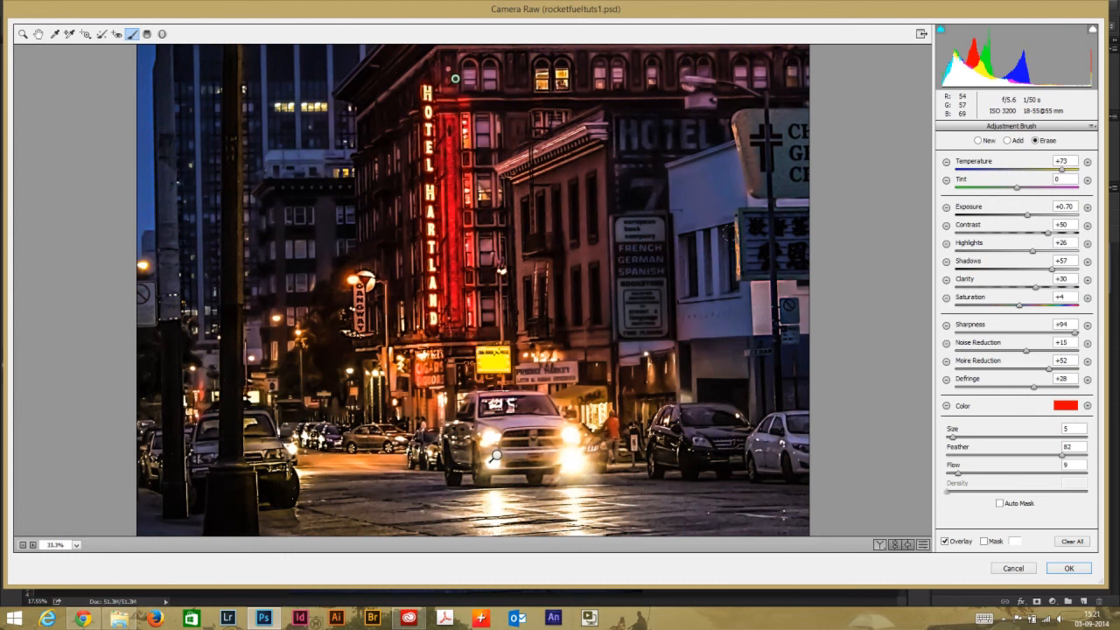
mouse_move(733, 191)
mouse_down()
mouse_move(739, 197)
mouse_move(750, 170)
mouse_move(734, 116)
mouse_move(734, 127)
mouse_up()
drag(748, 176, 701, 323)
- Examine the whole photo and the hotel area with the red sign light applied
click(23, 34)
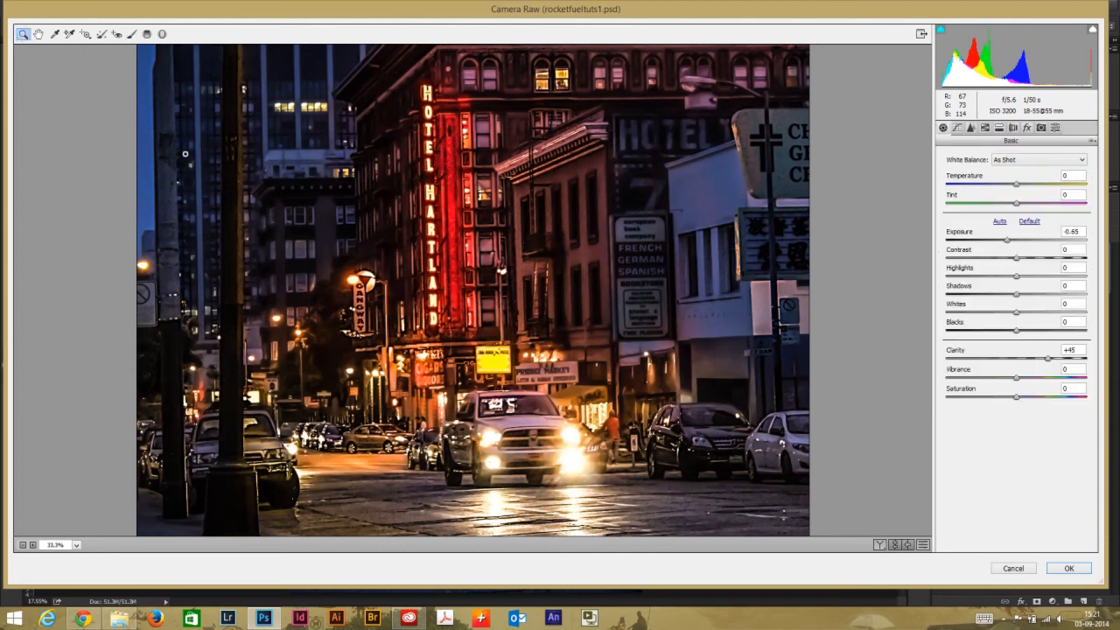
key(alt)
alt+click(420, 227)
alt+click(420, 228)
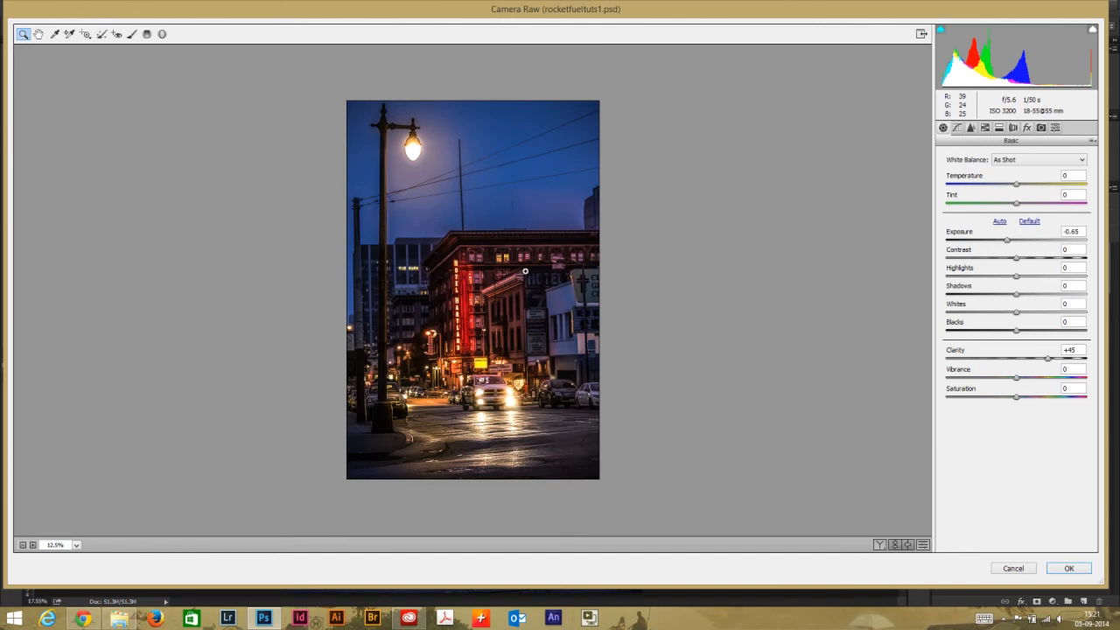
click(525, 271)
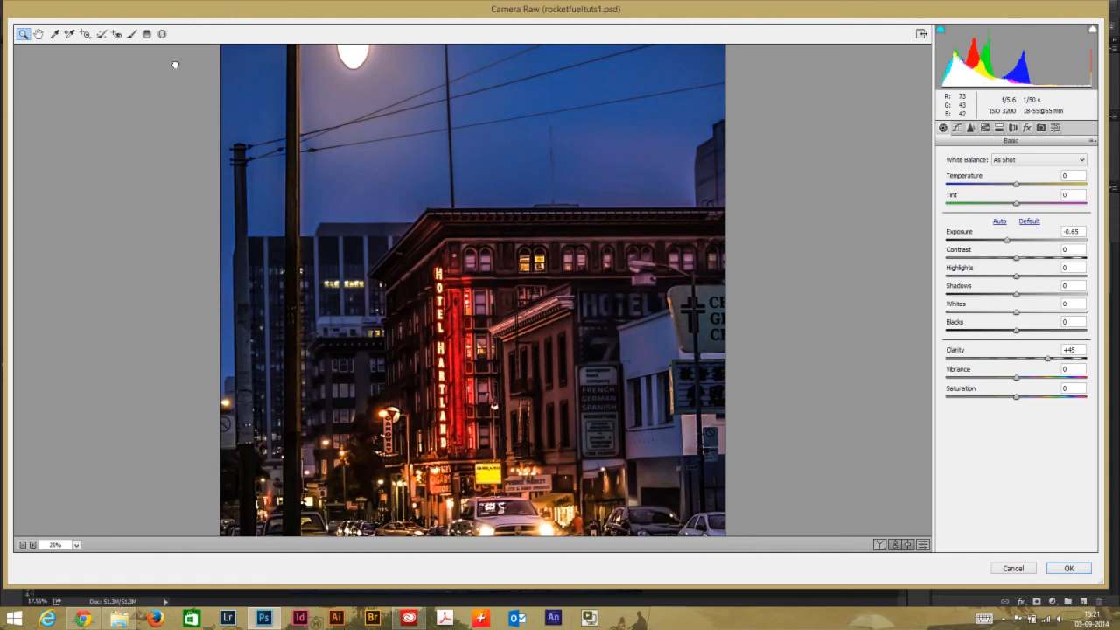
- Select the red hotel sign's brush adjustment and raise its clarity and exposure to strengthen the red light
click(132, 33)
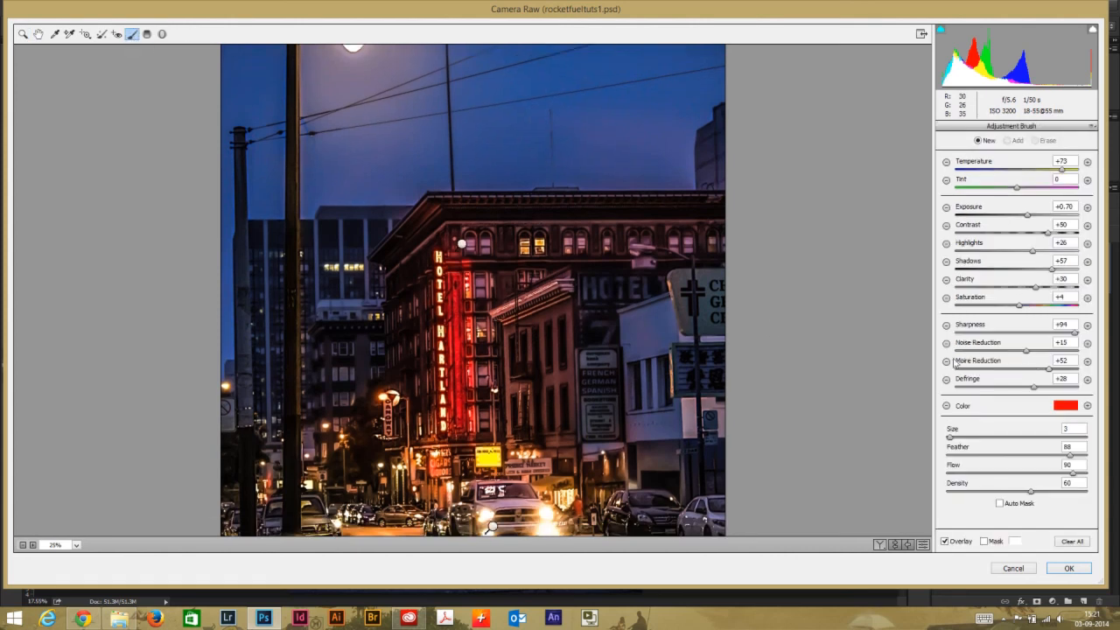
click(461, 243)
drag(1037, 288, 1063, 289)
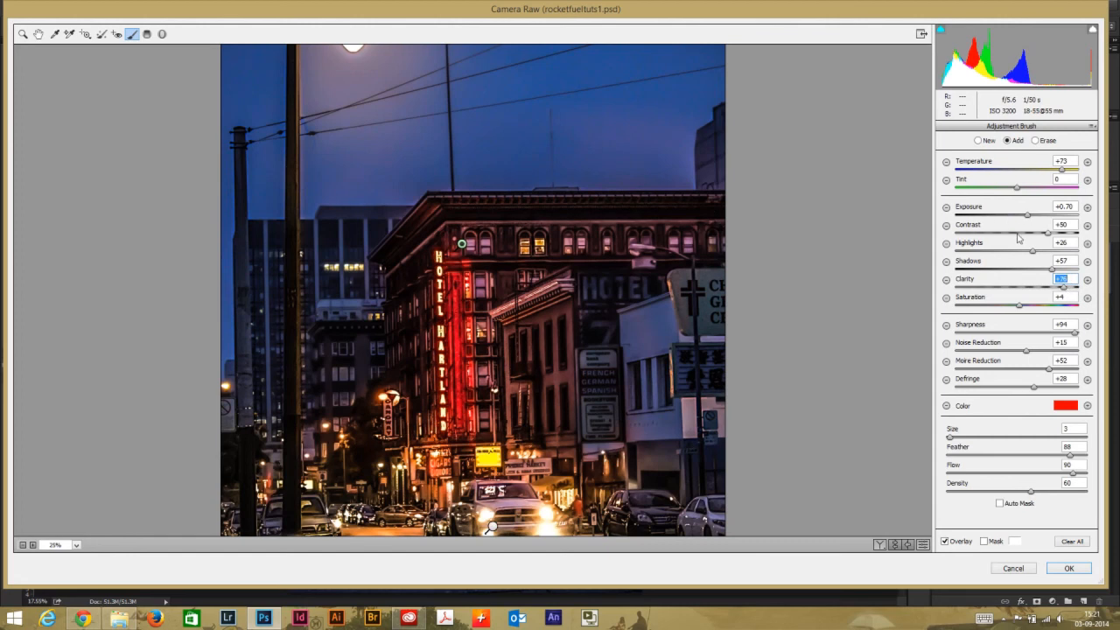
drag(1030, 218, 1051, 219)
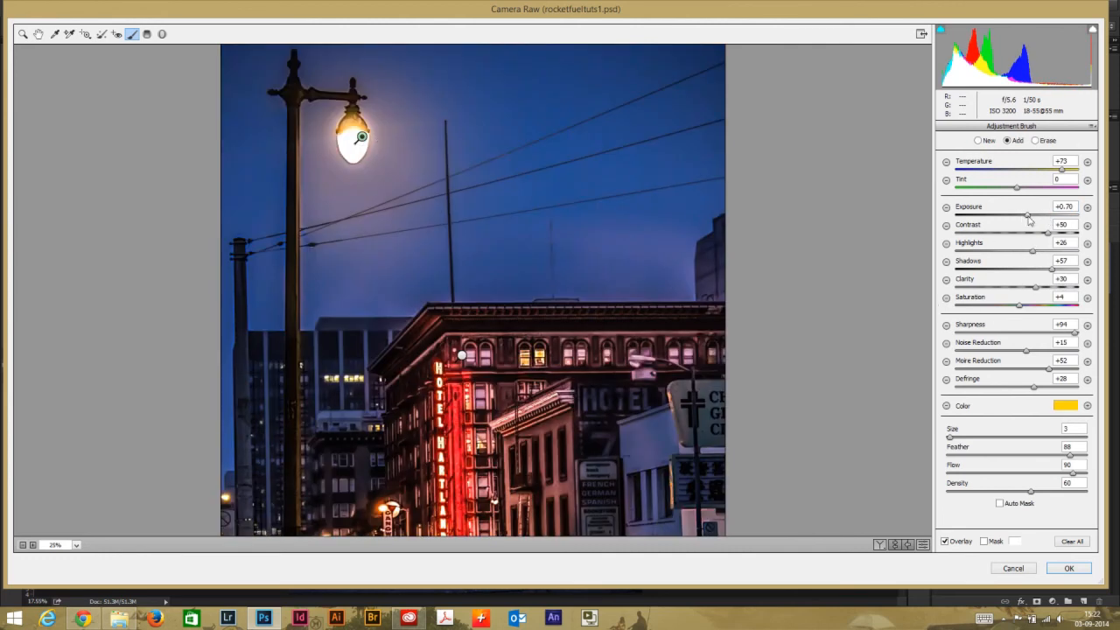
- Set the street lamp's brush adjustment to exposure +1.85 and clarity +21
drag(1029, 215, 1046, 215)
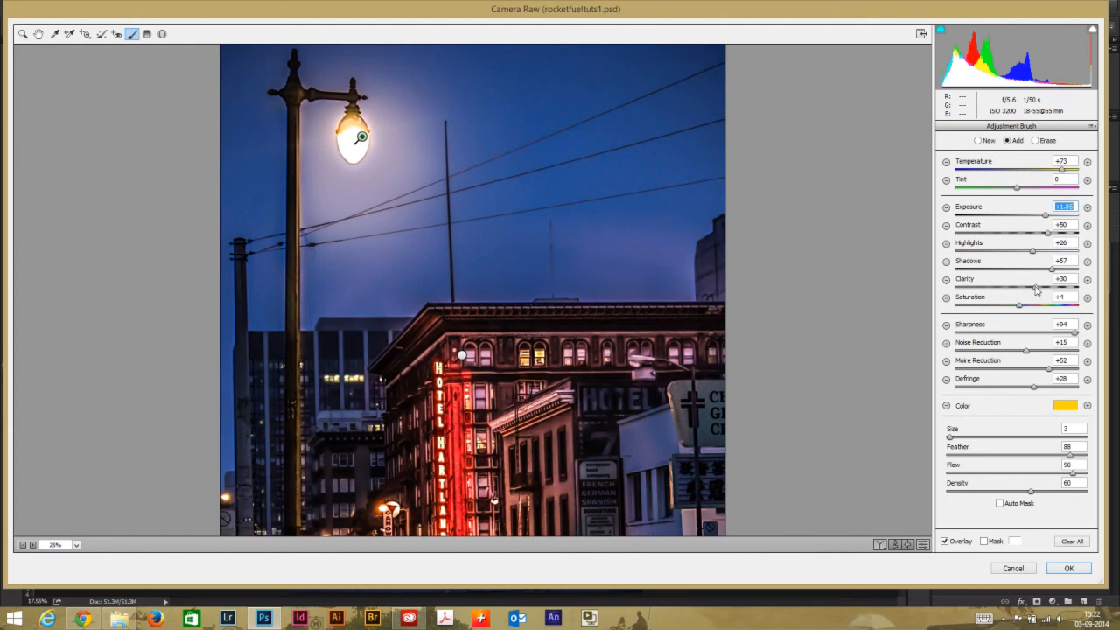
drag(1037, 290, 1030, 289)
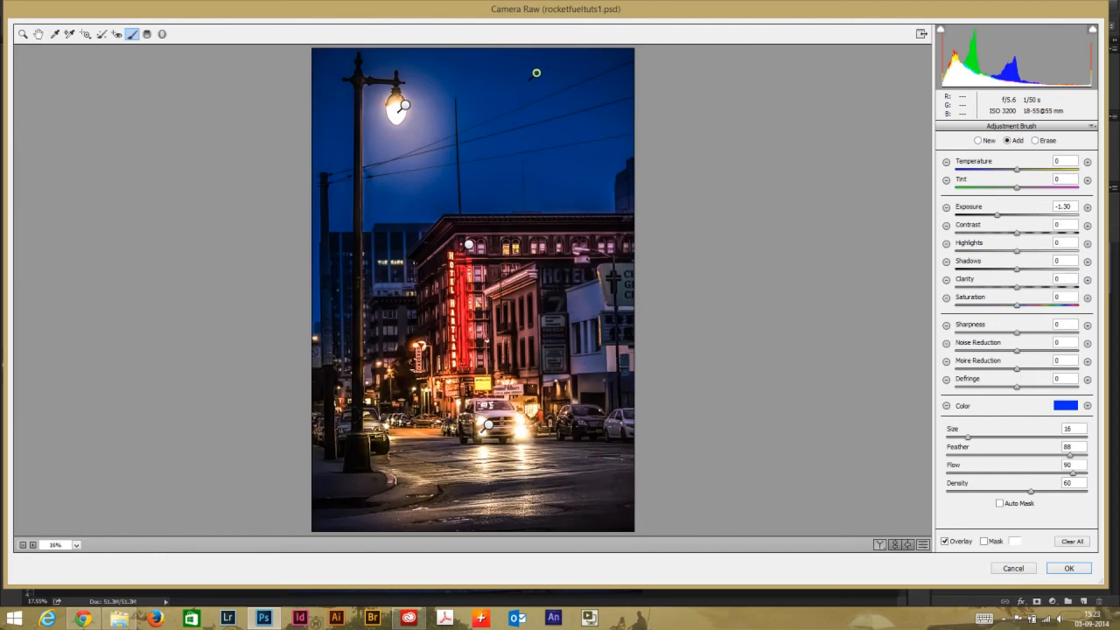
- Extend the street lamp's glow with a brush dab of size 36 over the lamp, and reduce the brush to size 20
click(404, 106)
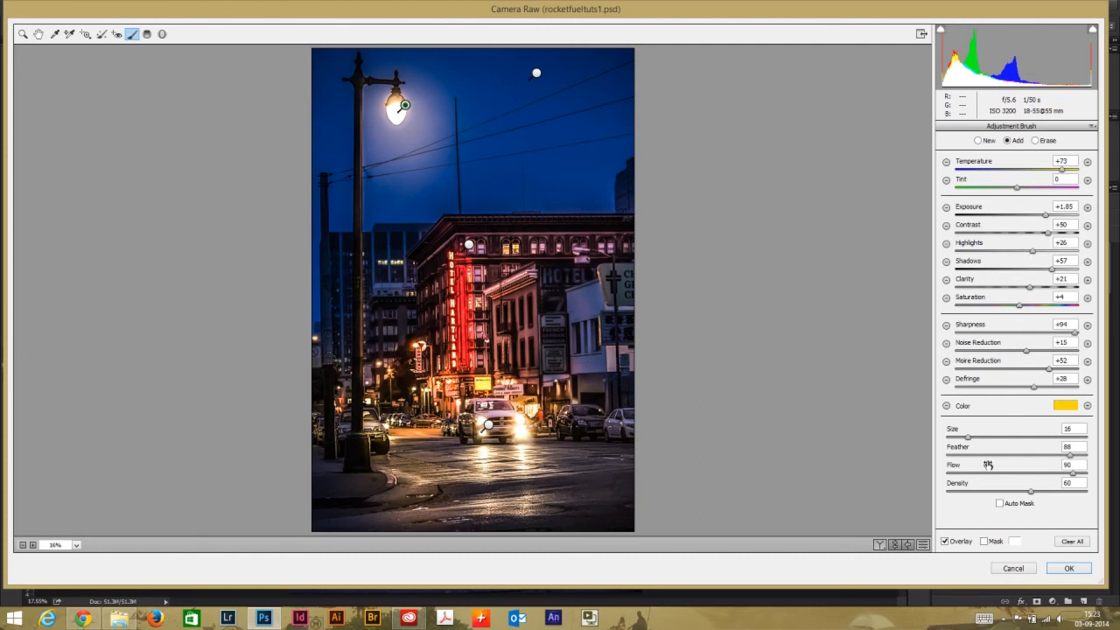
drag(972, 443, 997, 438)
click(398, 117)
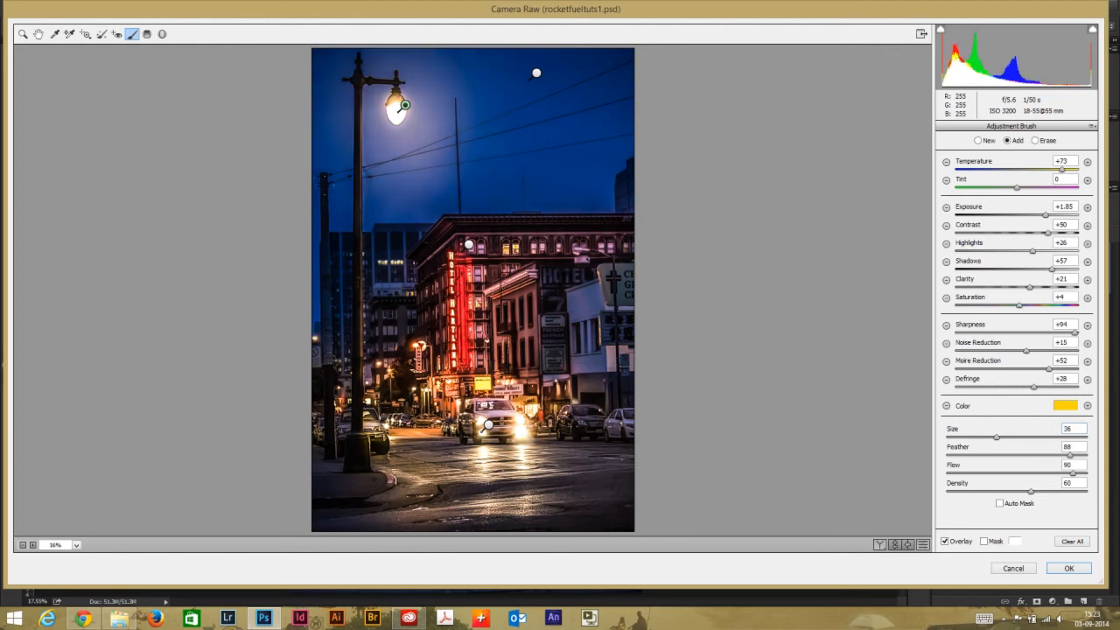
key(bracketleft)
key(bracketleft)
key(bracketleft)
key(bracketleft)
key(bracketleft)
key(bracketleft)
key(bracketleft)
key(bracketleft)
key(bracketleft)
key(bracketleft)
key(bracketleft)
key(bracketleft)
key(bracketleft)
key(bracketleft)
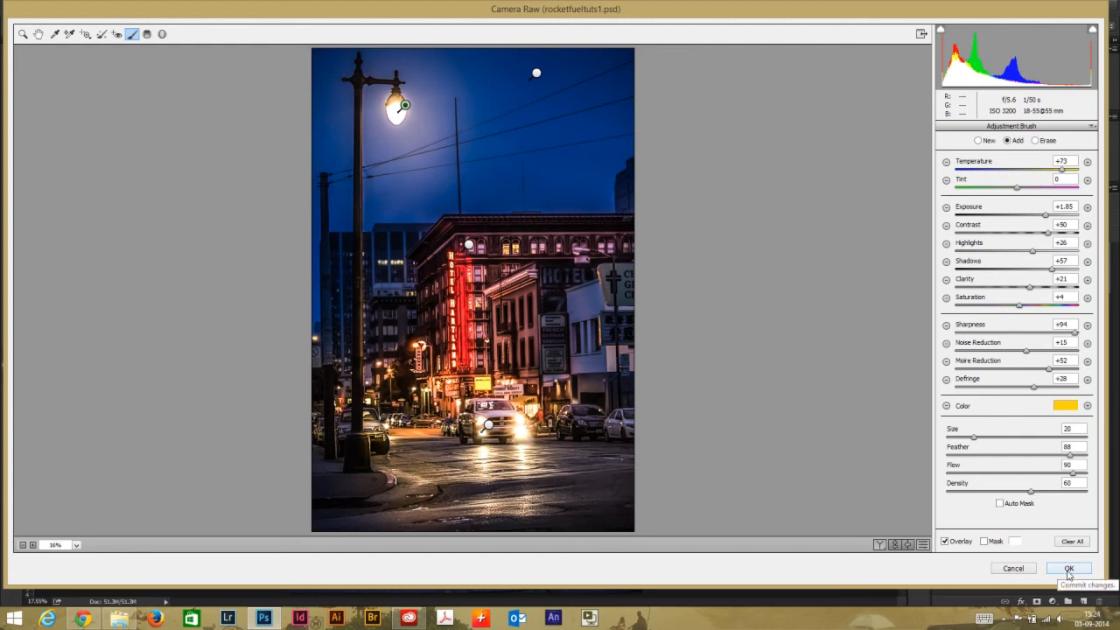
- Commit the Camera Raw adjustments to the photo and return to the document
click(147, 37)
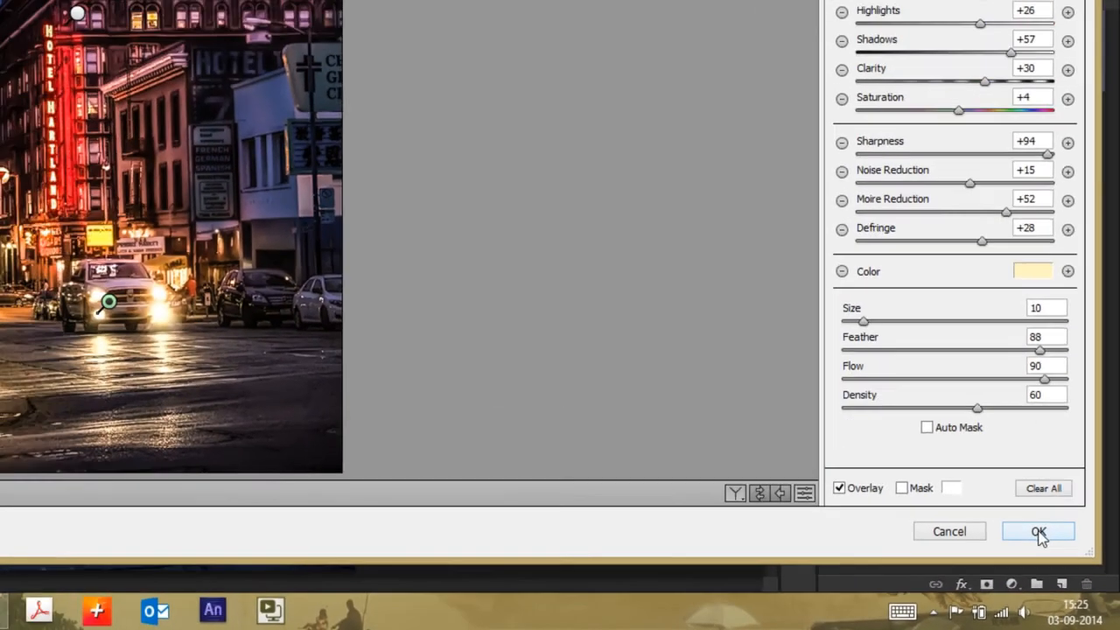
click(1039, 533)
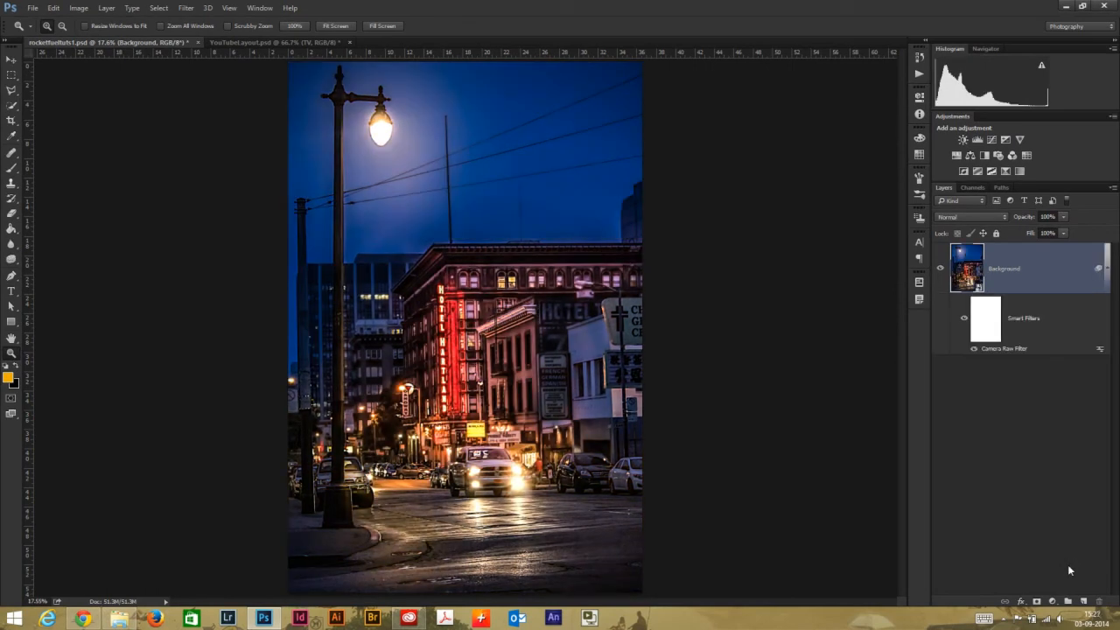
- Compare the photo with and without its smart filters by toggling their visibility, leaving them visible
click(965, 321)
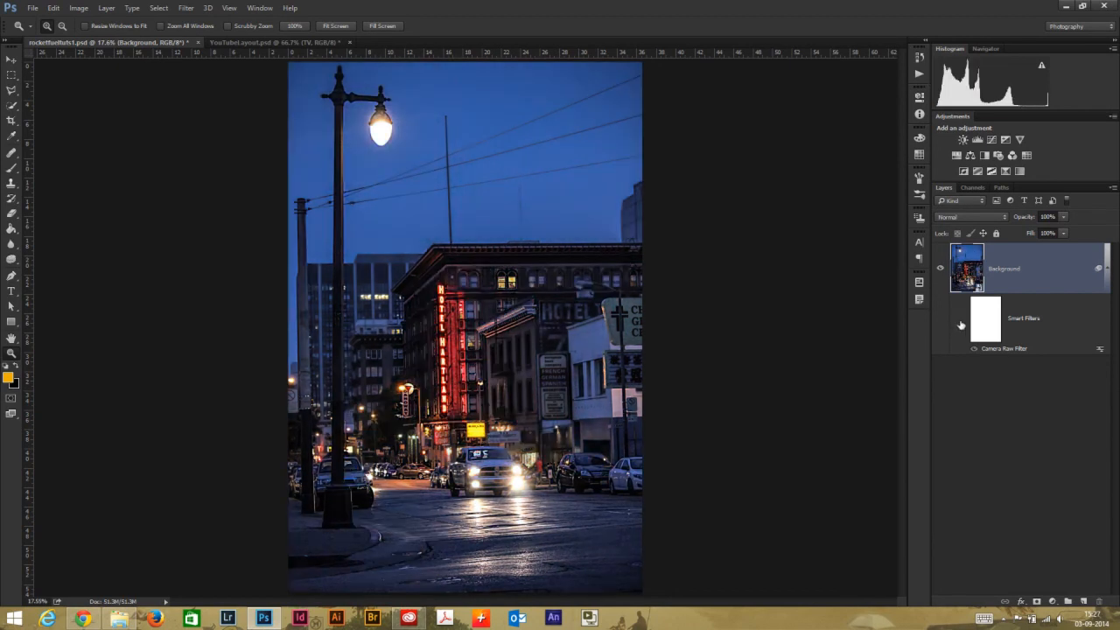
click(964, 320)
click(964, 320)
click(965, 320)
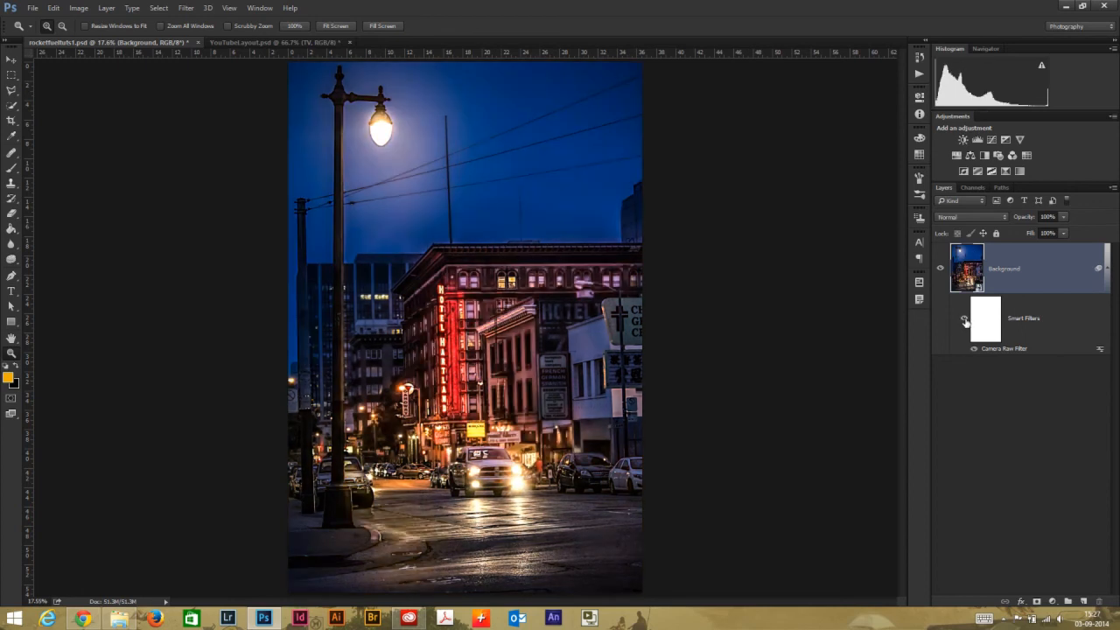
click(965, 320)
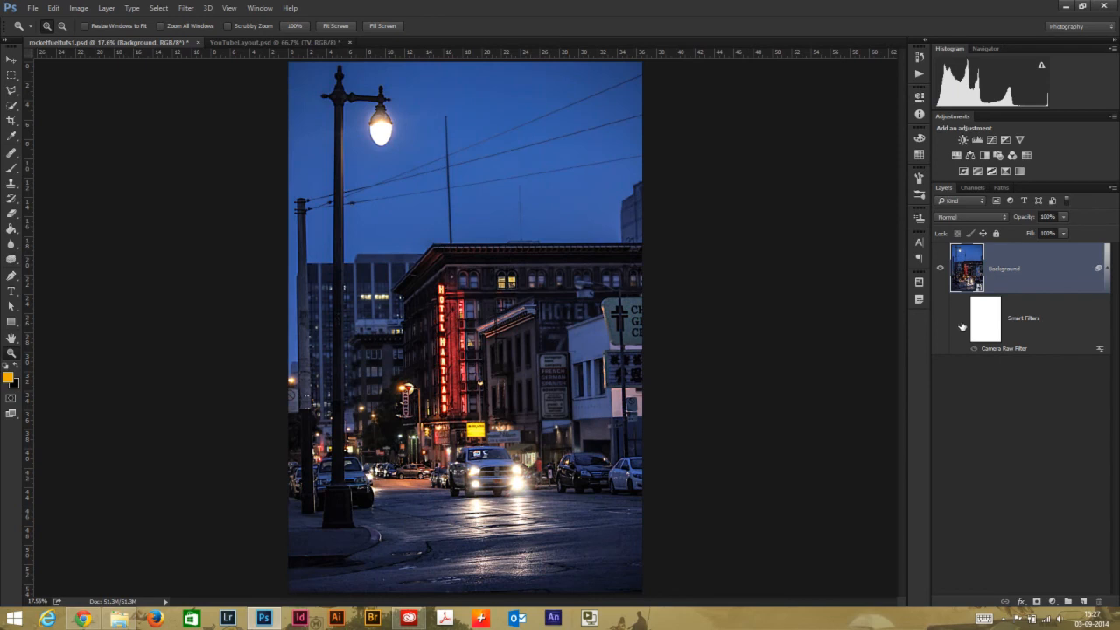
click(964, 321)
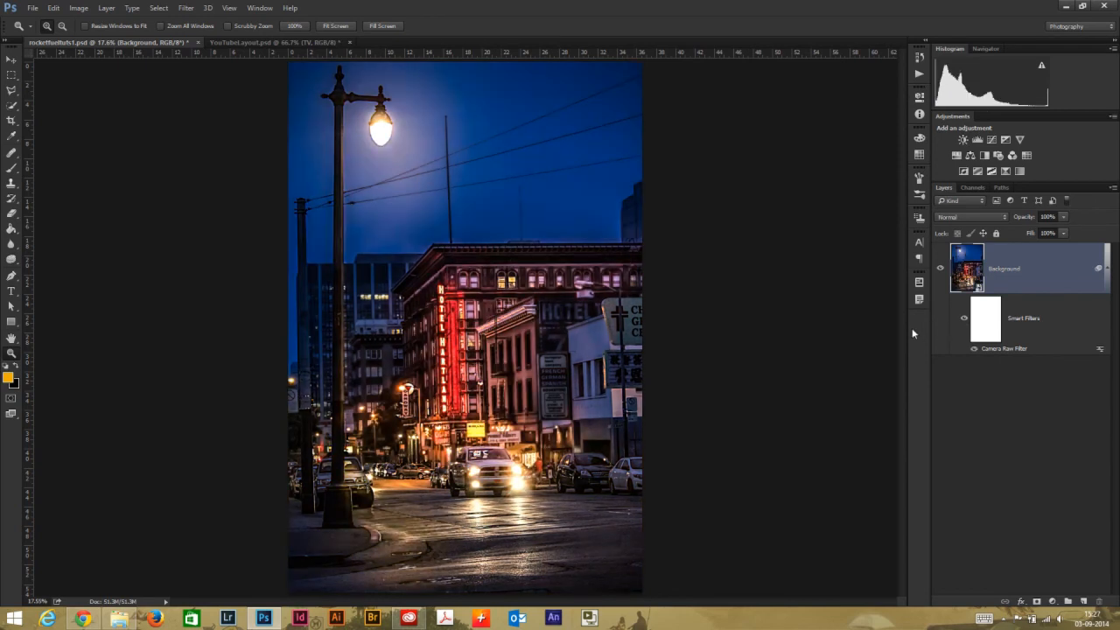